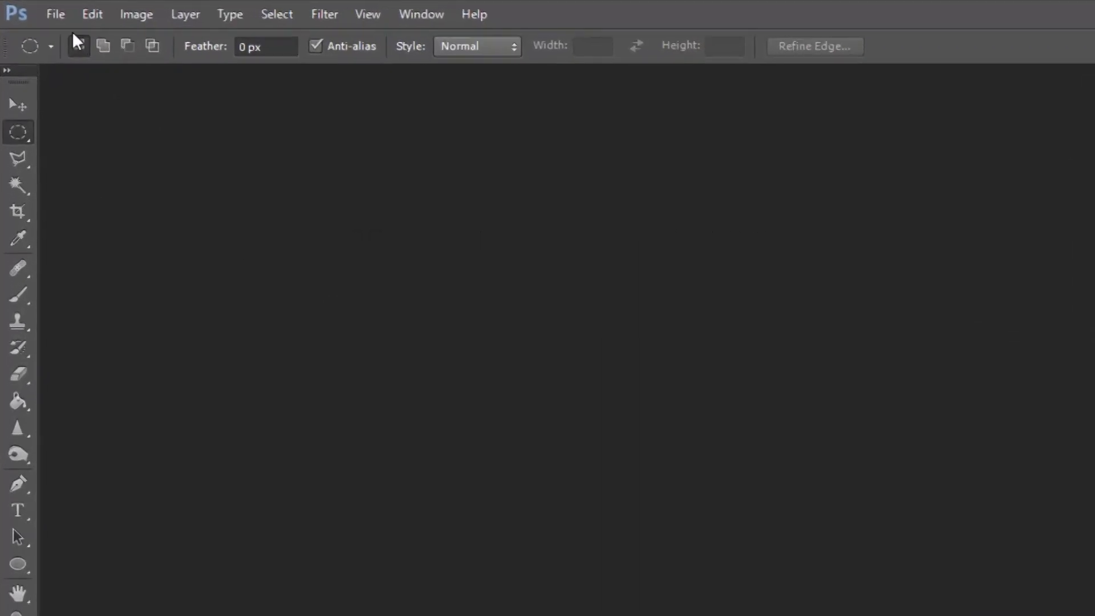
Step: Create a new blank document, Untitled-1, from File > New
{"action": "left_click", "coordinate": [34, 7]}
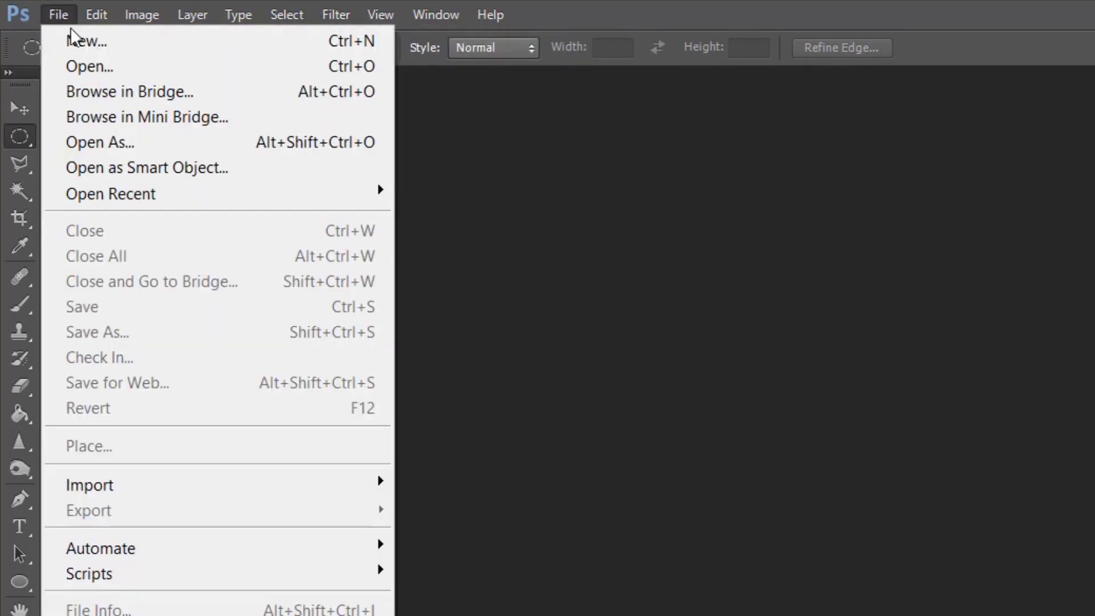
{"action": "left_click", "coordinate": [79, 41]}
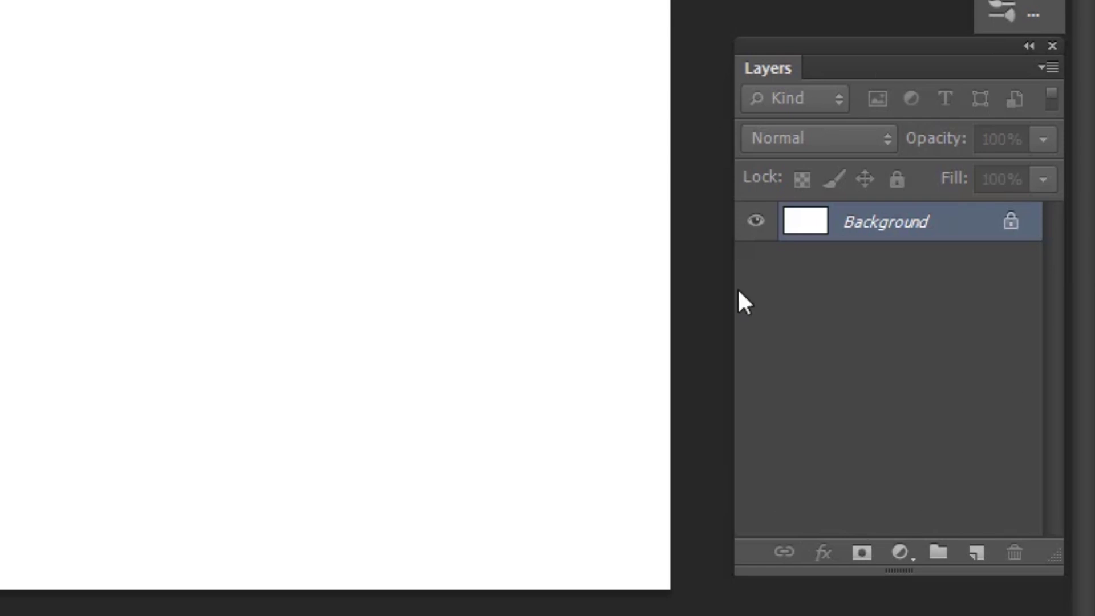
Step: Add Layer 1, draw two freehand hearts on it, then toggle it and leave it hidden
{"action": "left_click", "coordinate": [977, 552]}
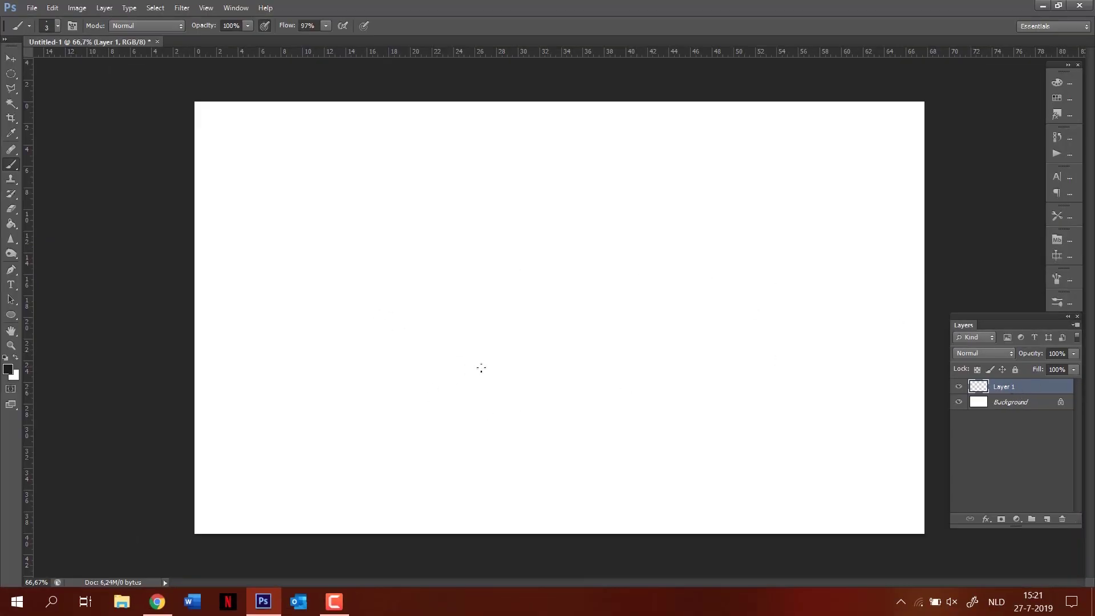
{"action": "mouse_move", "coordinate": [477, 365]}
{"action": "left_mouse_down"}
{"action": "mouse_move", "coordinate": [517, 286]}
{"action": "mouse_move", "coordinate": [477, 374]}
{"action": "left_mouse_up"}
{"action": "left_click_drag", "start_coordinate": [712, 278], "coordinate": [757, 385]}
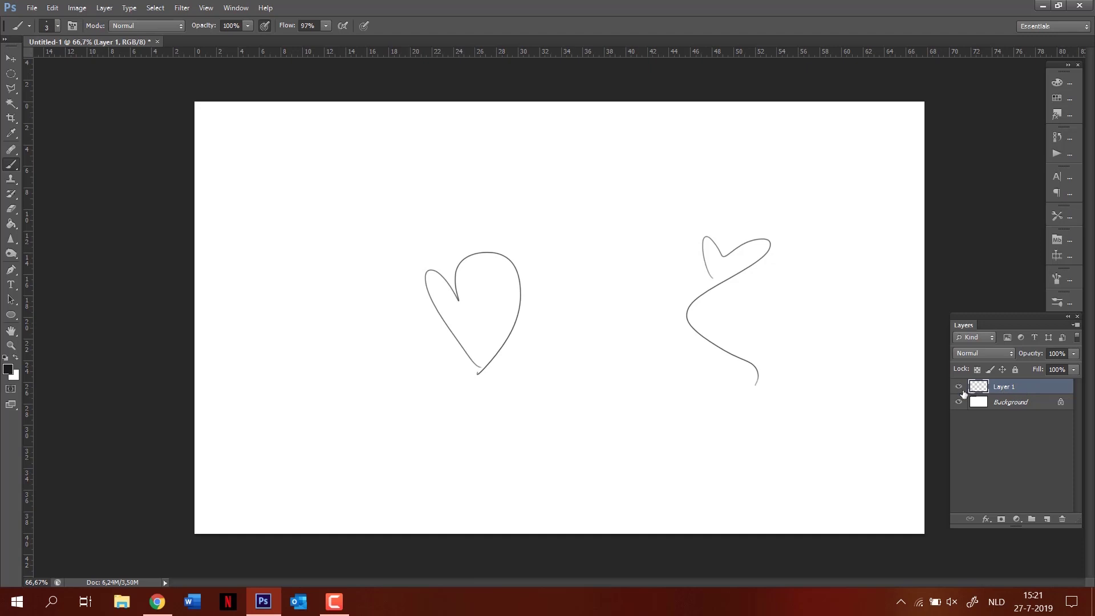
{"action": "left_click", "coordinate": [958, 387]}
{"action": "left_click", "coordinate": [959, 387]}
{"action": "left_click", "coordinate": [959, 387]}
{"action": "left_click", "coordinate": [959, 387]}
{"action": "left_click", "coordinate": [958, 387]}
Step: Draw a small heart on the Background layer and toggle its visibility off and on
{"action": "left_click", "coordinate": [1010, 402]}
{"action": "left_click_drag", "start_coordinate": [533, 288], "coordinate": [533, 320]}
{"action": "left_click", "coordinate": [959, 402]}
{"action": "left_click", "coordinate": [958, 402]}
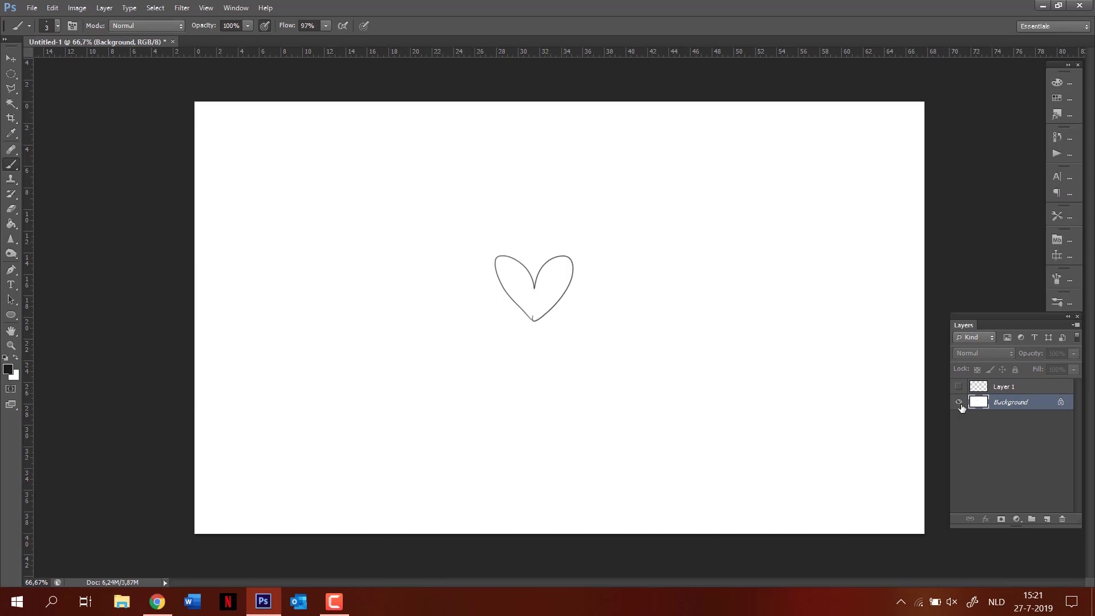
{"action": "left_click", "coordinate": [959, 402]}
{"action": "left_click", "coordinate": [959, 402]}
Step: Undo the hearts and Layer 1 with Ctrl+Z and Ctrl+Alt+Z, checking the Edit menu's undo commands
{"action": "key", "text": "ctrl+z"}
{"action": "left_click", "coordinate": [958, 386]}
{"action": "key", "text": "ctrl+alt+z"}
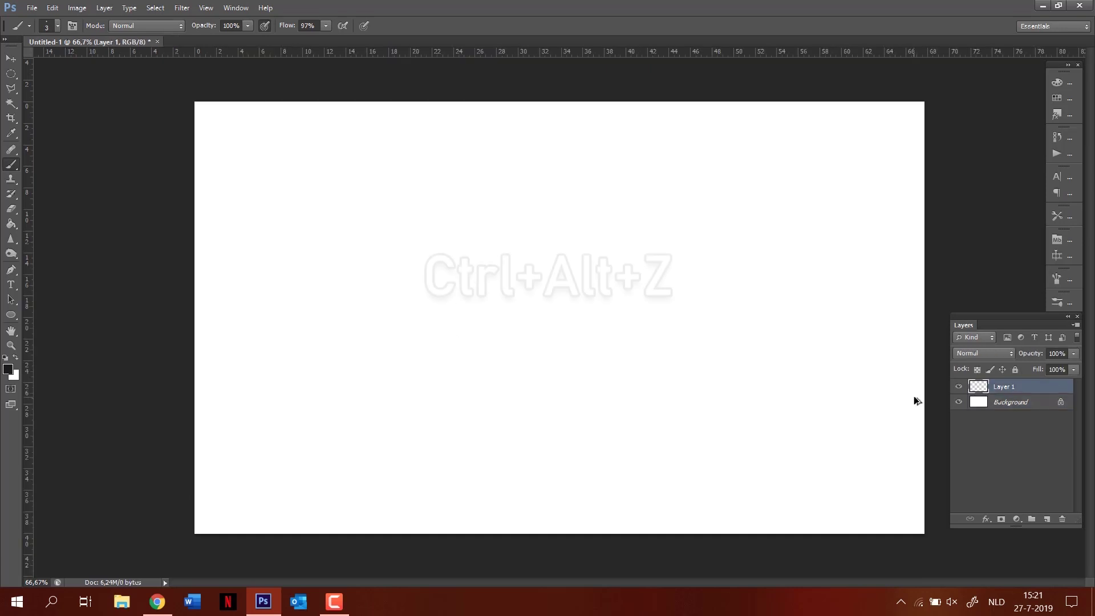
{"action": "key", "text": "ctrl+z"}
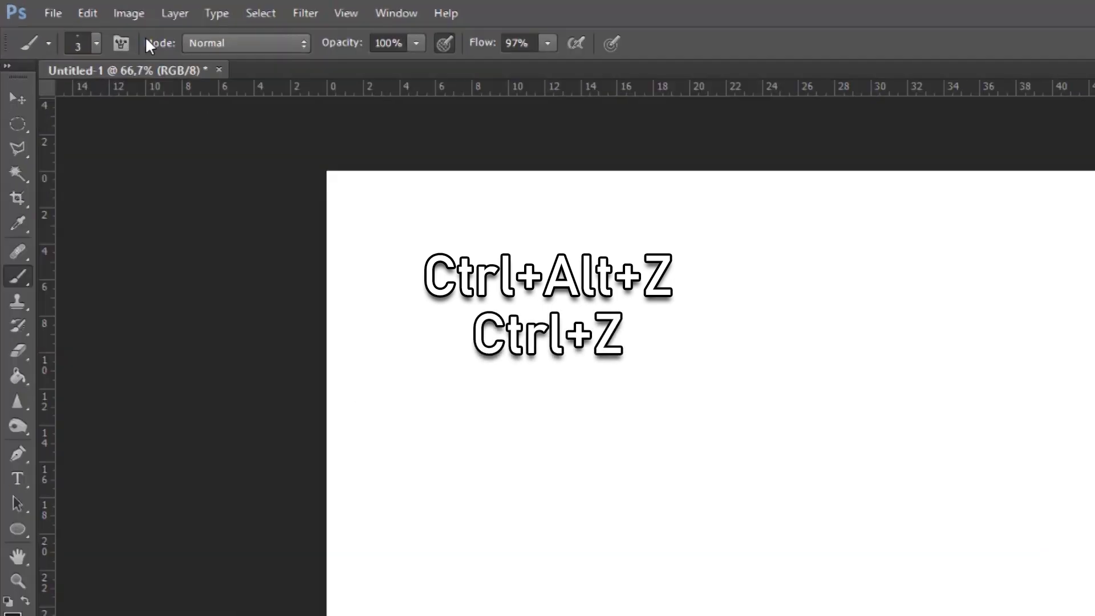
{"action": "left_click", "coordinate": [78, 8]}
{"action": "mouse_move", "coordinate": [146, 21]}
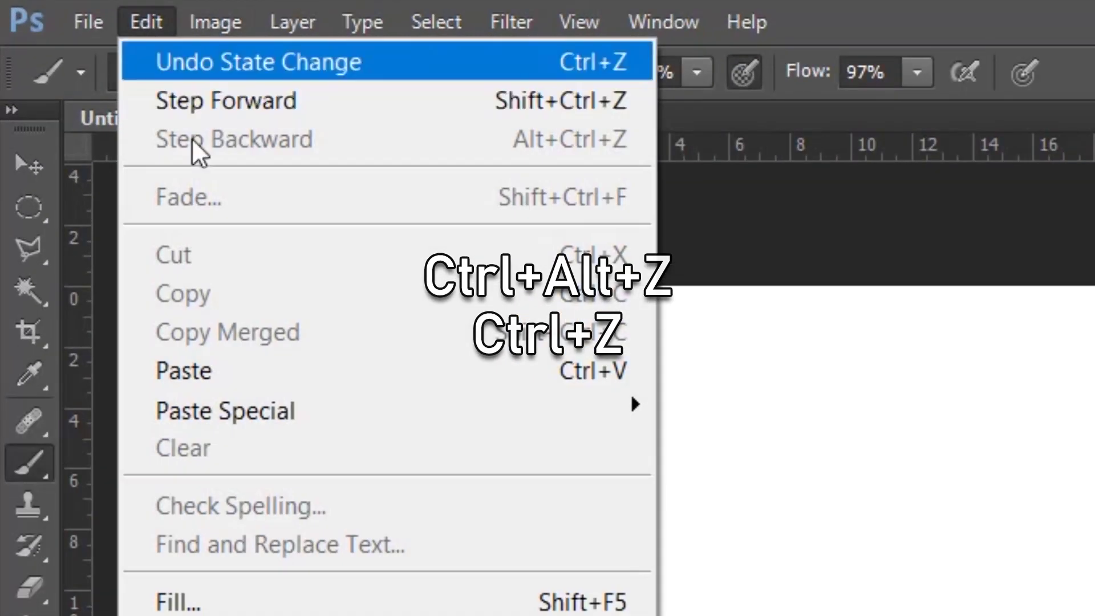
{"action": "left_click", "coordinate": [170, 26]}
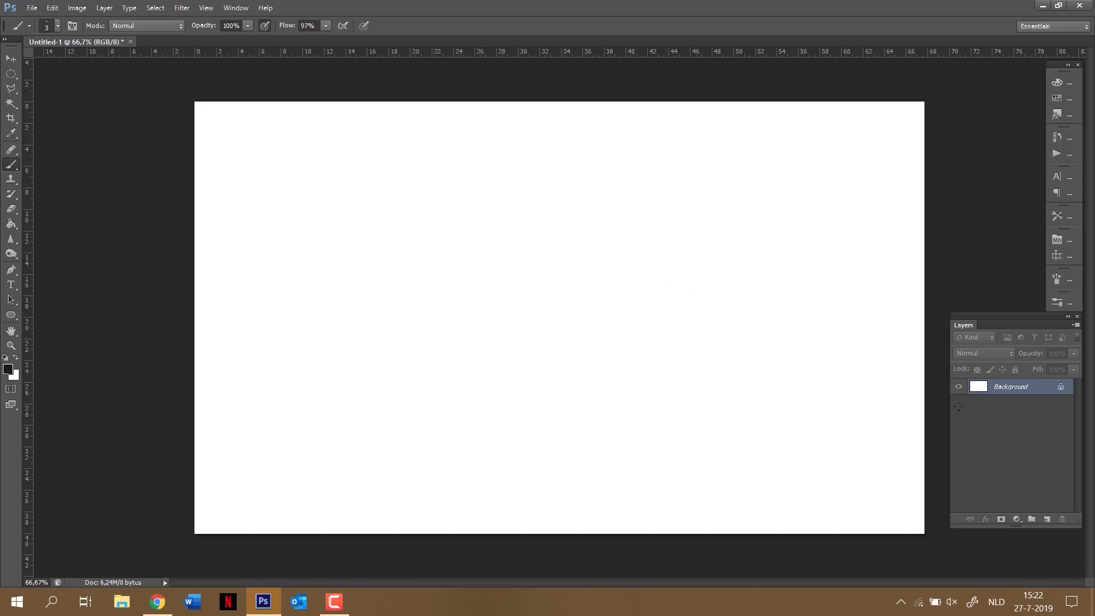
Step: Add a new layer, scribble on it, and move the scribble down and right with the Move tool
{"action": "left_click", "coordinate": [1047, 520]}
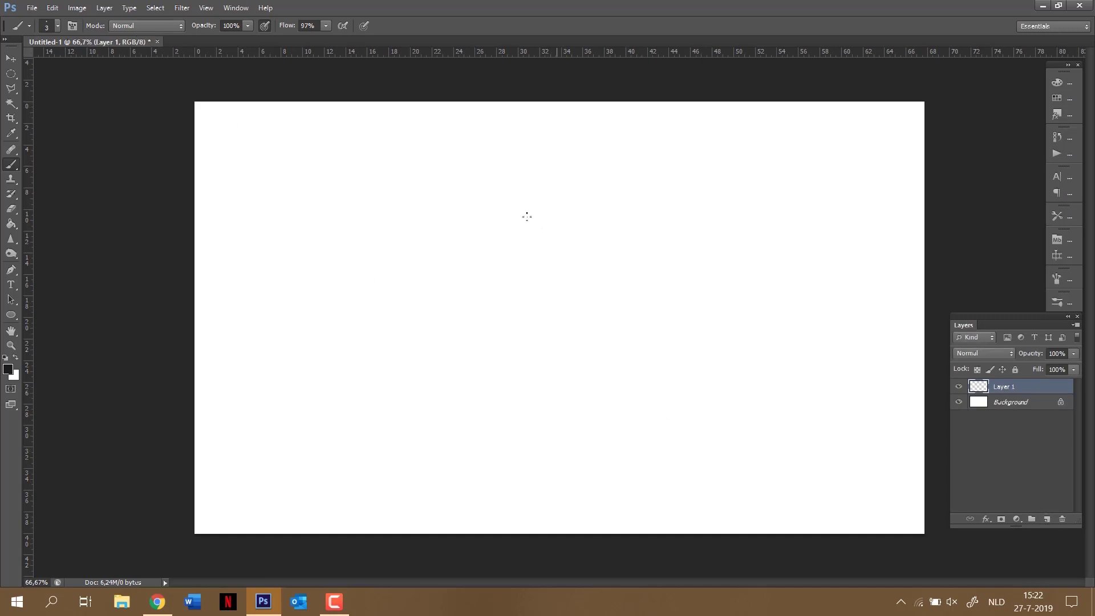
{"action": "mouse_move", "coordinate": [401, 254]}
{"action": "left_mouse_down"}
{"action": "mouse_move", "coordinate": [425, 303]}
{"action": "mouse_move", "coordinate": [511, 235]}
{"action": "mouse_move", "coordinate": [484, 268]}
{"action": "mouse_move", "coordinate": [397, 264]}
{"action": "left_mouse_up"}
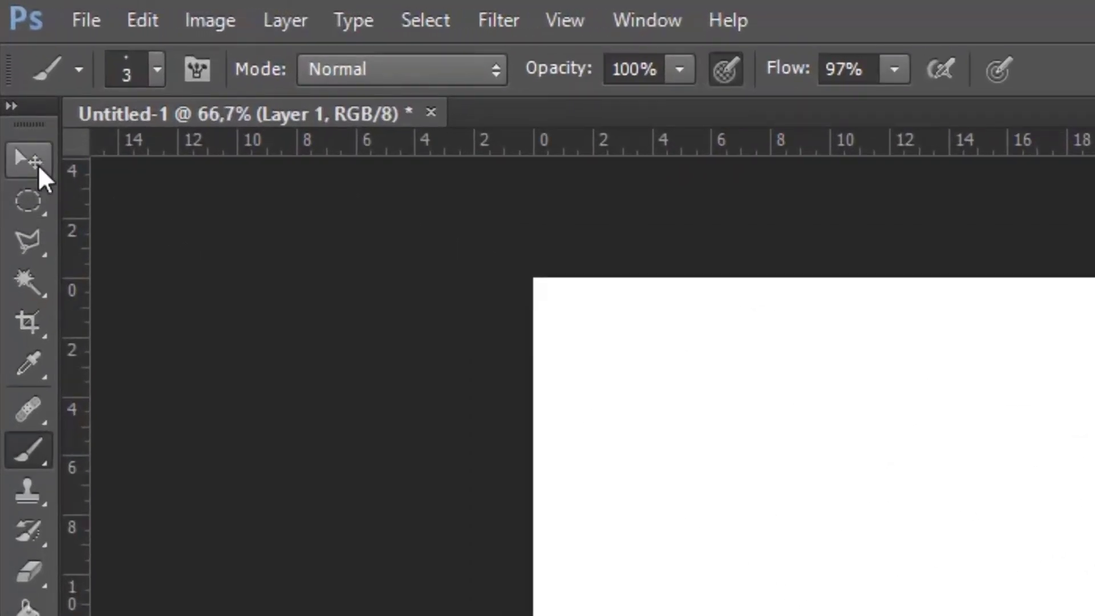
{"action": "left_click", "coordinate": [32, 165]}
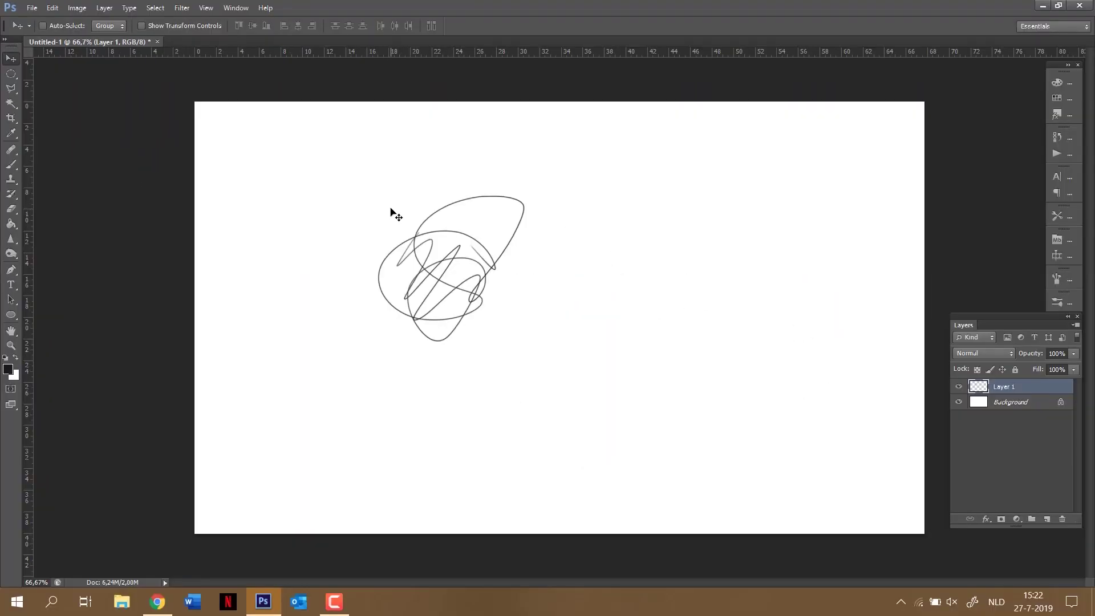
{"action": "mouse_move", "coordinate": [403, 152]}
{"action": "left_mouse_down"}
{"action": "mouse_move", "coordinate": [589, 239]}
{"action": "mouse_move", "coordinate": [420, 344]}
{"action": "mouse_move", "coordinate": [560, 260]}
{"action": "mouse_move", "coordinate": [691, 262]}
{"action": "mouse_move", "coordinate": [435, 282]}
{"action": "left_mouse_up"}
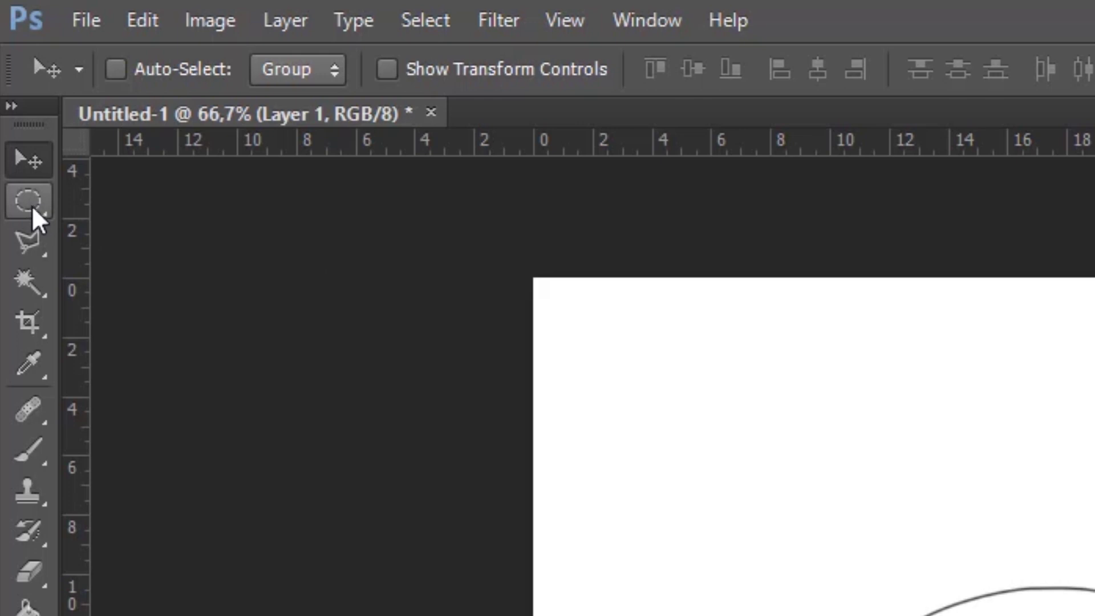
Step: Cycle through the marquee tools and settle on the Rectangular Marquee
{"action": "left_click", "coordinate": [32, 204], "text": "alt"}
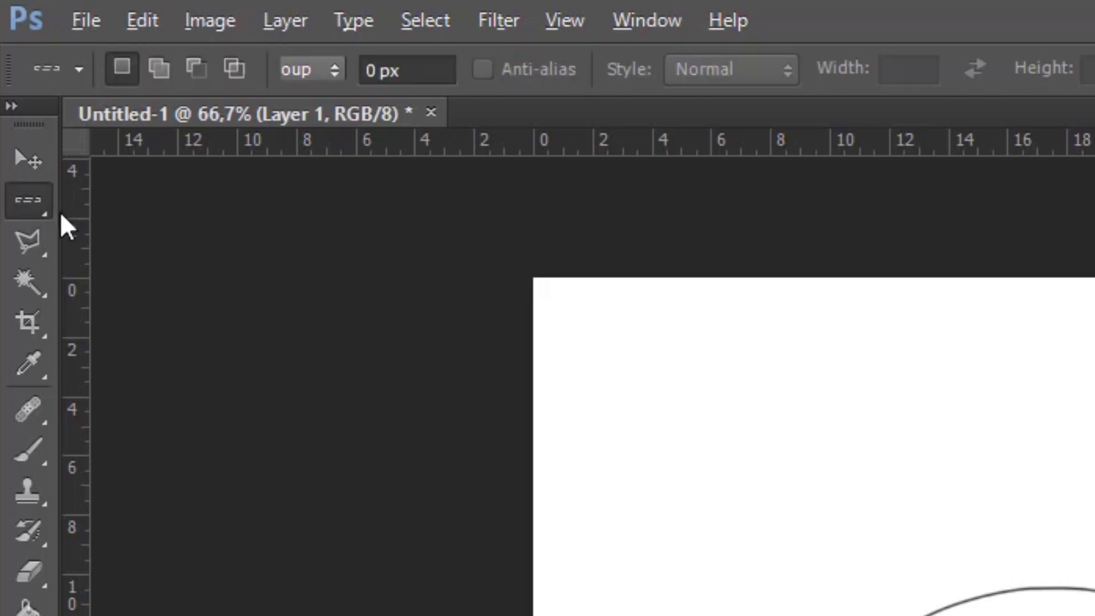
{"action": "left_click", "coordinate": [50, 202], "text": "alt"}
{"action": "left_click", "coordinate": [29, 201], "text": "alt"}
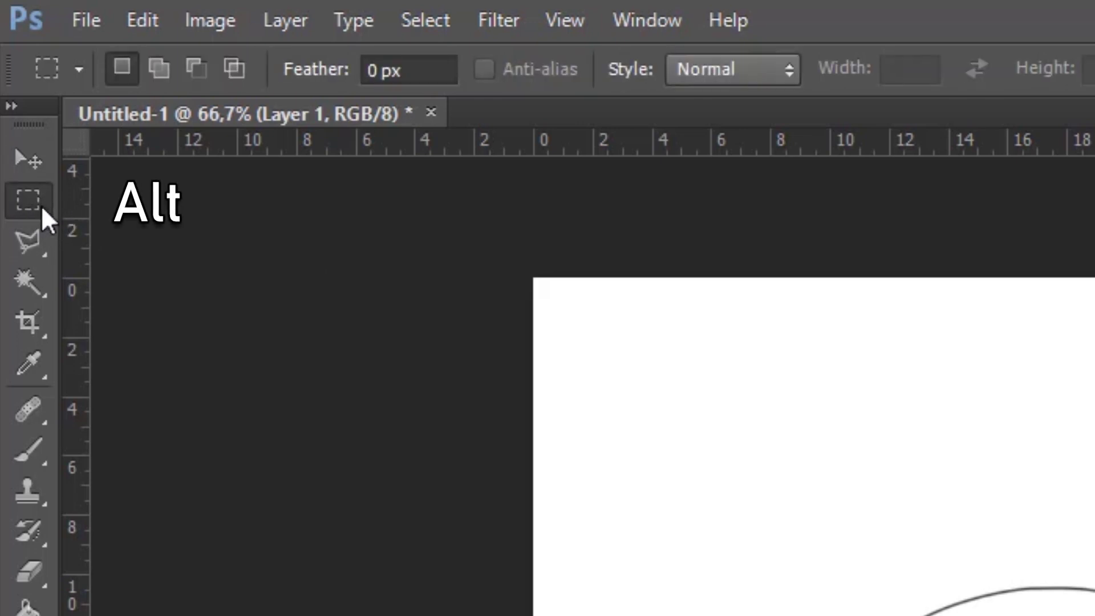
{"action": "left_click", "coordinate": [32, 200], "text": "alt"}
{"action": "left_click", "coordinate": [33, 199], "text": "alt"}
{"action": "left_click", "coordinate": [50, 197], "text": "alt"}
{"action": "left_click", "coordinate": [49, 197], "text": "alt"}
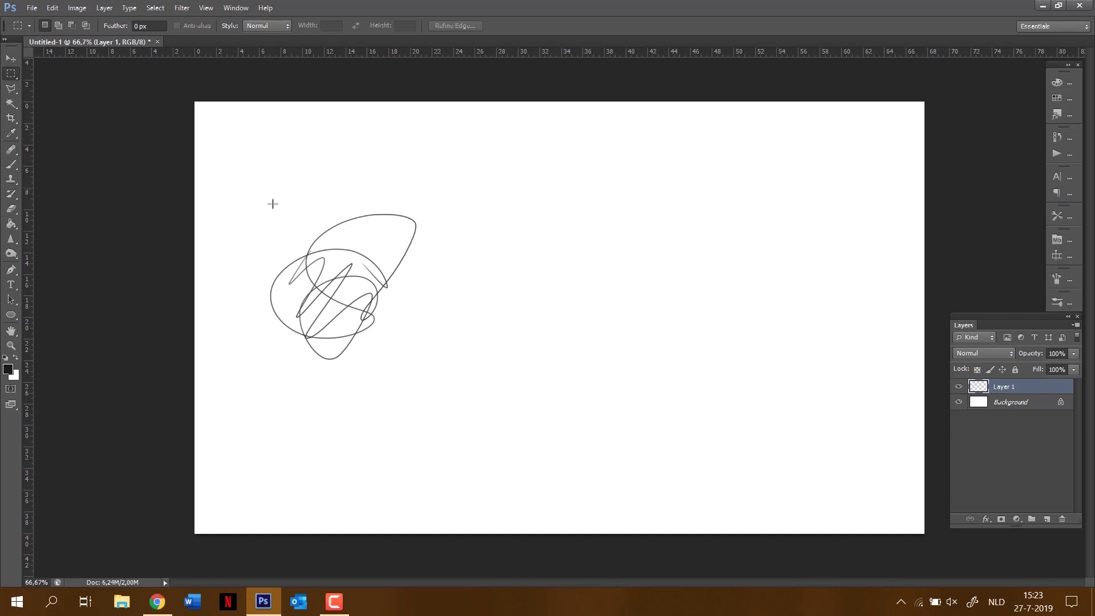
Step: Select the scribble's top, move it upward, undo the move, and deselect
{"action": "left_click_drag", "start_coordinate": [246, 158], "coordinate": [425, 287]}
{"action": "left_click", "coordinate": [11, 59]}
{"action": "mouse_move", "coordinate": [458, 262]}
{"action": "left_mouse_down"}
{"action": "mouse_move", "coordinate": [621, 205]}
{"action": "mouse_move", "coordinate": [721, 254]}
{"action": "left_mouse_up"}
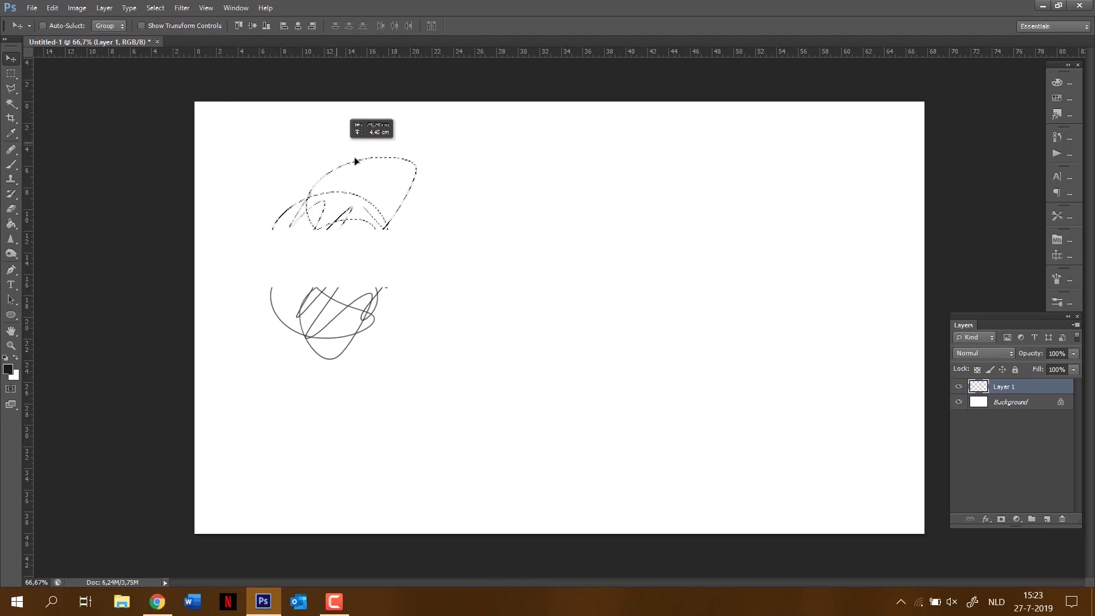
{"action": "key", "text": "ctrl+z"}
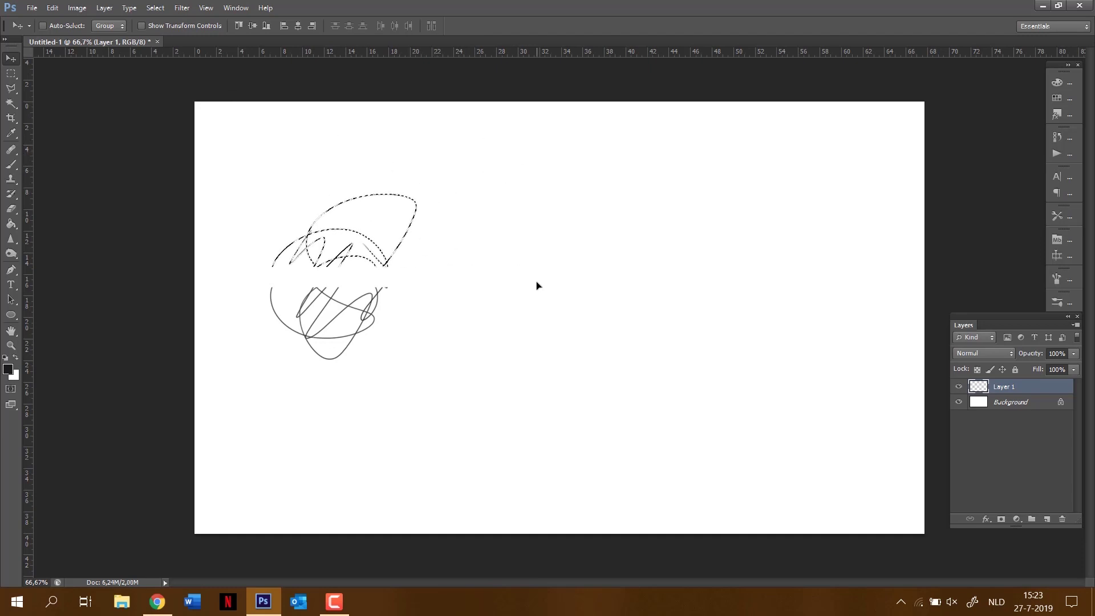
{"action": "left_click", "coordinate": [11, 74]}
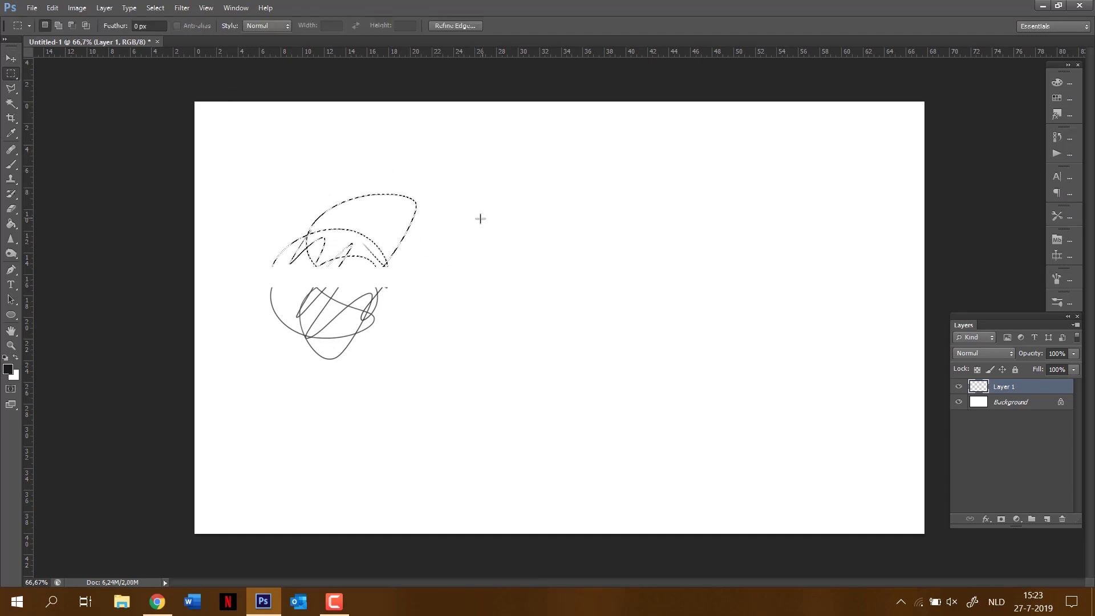
{"action": "left_click", "coordinate": [562, 238]}
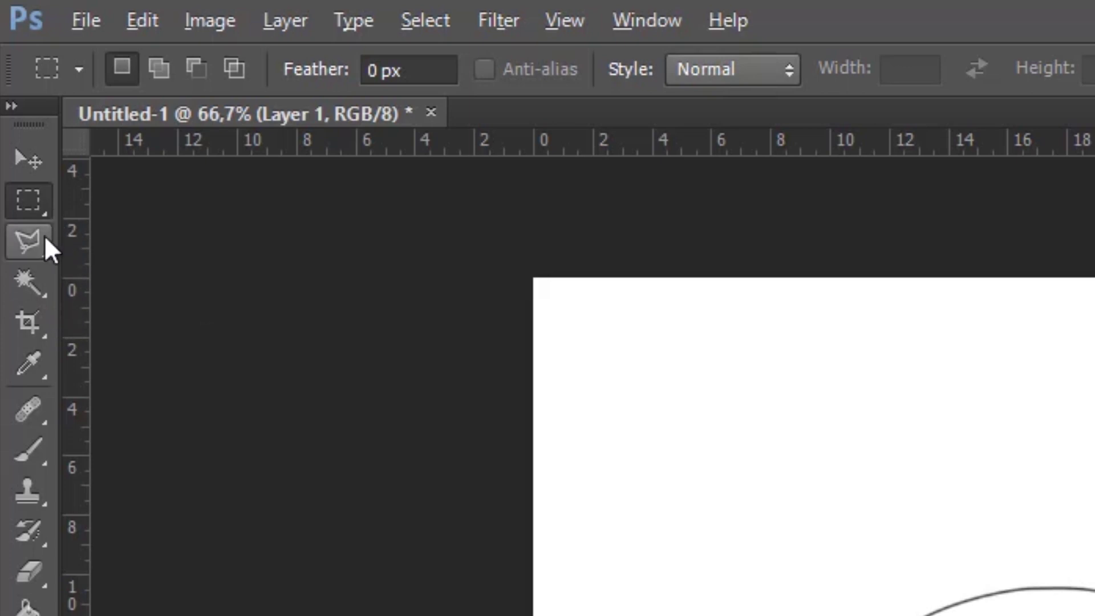
Step: Lasso part of the scribble, move those strokes up and right, then undo the move
{"action": "left_click", "coordinate": [39, 233], "text": "alt"}
{"action": "left_click", "coordinate": [44, 245], "text": "alt"}
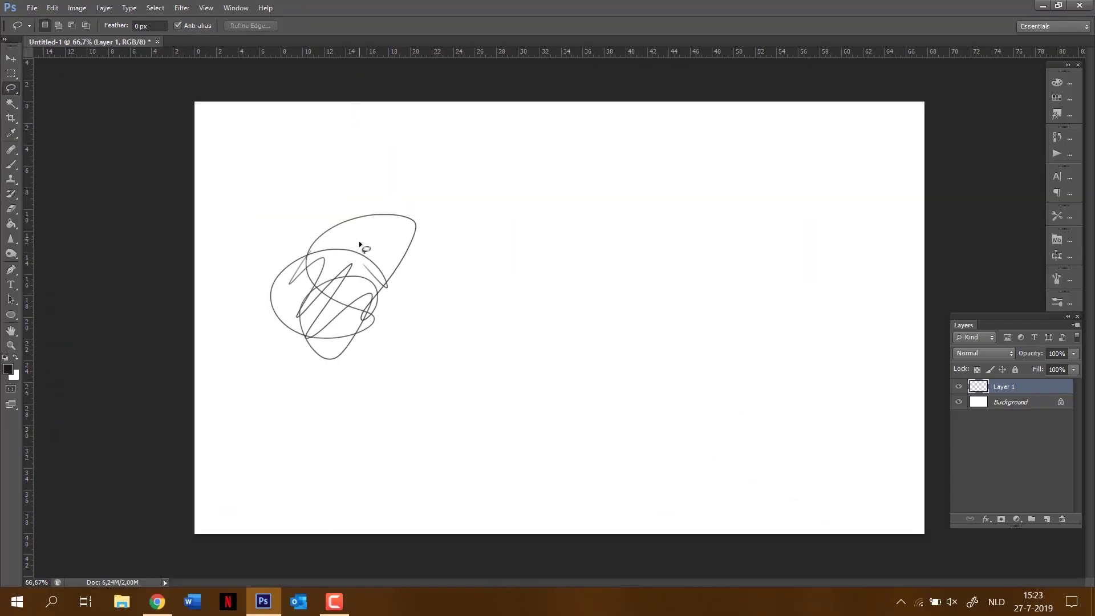
{"action": "mouse_move", "coordinate": [358, 242]}
{"action": "left_mouse_down"}
{"action": "mouse_move", "coordinate": [365, 170]}
{"action": "mouse_move", "coordinate": [400, 170]}
{"action": "mouse_move", "coordinate": [445, 187]}
{"action": "mouse_move", "coordinate": [463, 261]}
{"action": "mouse_move", "coordinate": [421, 309]}
{"action": "mouse_move", "coordinate": [377, 281]}
{"action": "mouse_move", "coordinate": [299, 303]}
{"action": "mouse_move", "coordinate": [357, 246]}
{"action": "left_mouse_up"}
{"action": "left_click", "coordinate": [16, 60]}
{"action": "left_click_drag", "start_coordinate": [456, 197], "coordinate": [618, 210]}
{"action": "key", "text": "m"}
{"action": "left_click", "coordinate": [406, 353]}
{"action": "key", "text": "ctrl+alt+z"}
{"action": "key", "text": "ctrl+alt+z"}
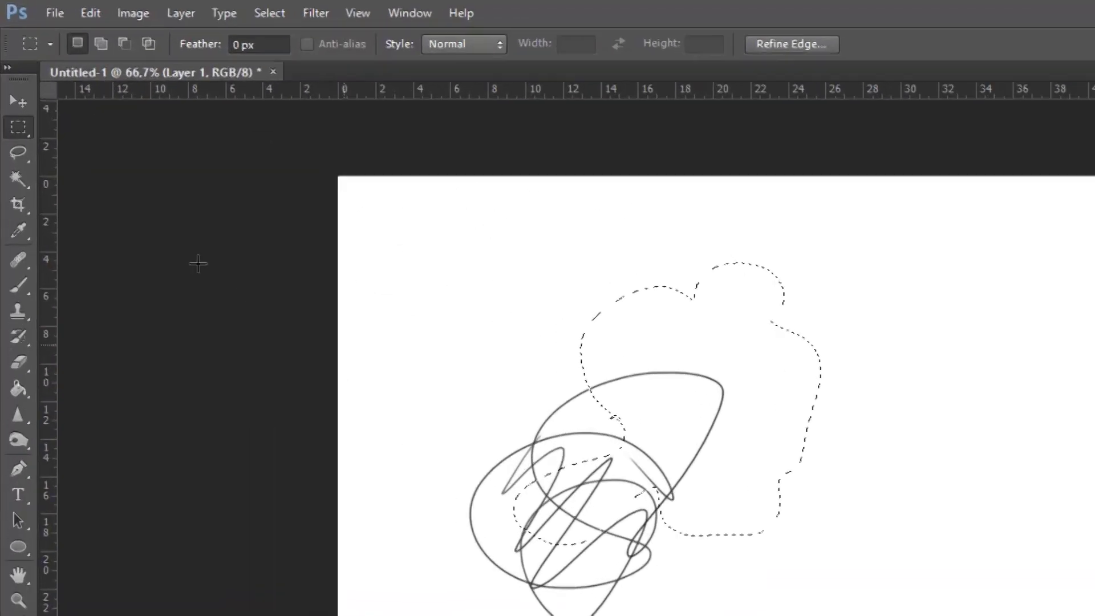
Step: Switch to the Polygonal Lasso in add-to-selection mode and clear the current selection
{"action": "left_click", "coordinate": [32, 228]}
{"action": "key", "text": "shift+l"}
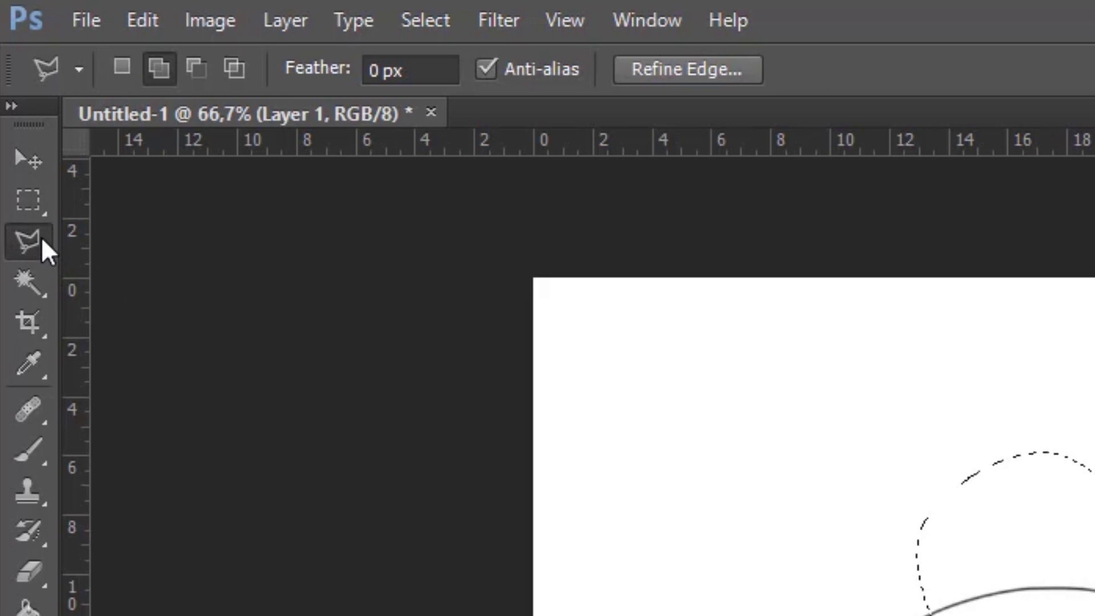
{"action": "key", "text": "ctrl+d"}
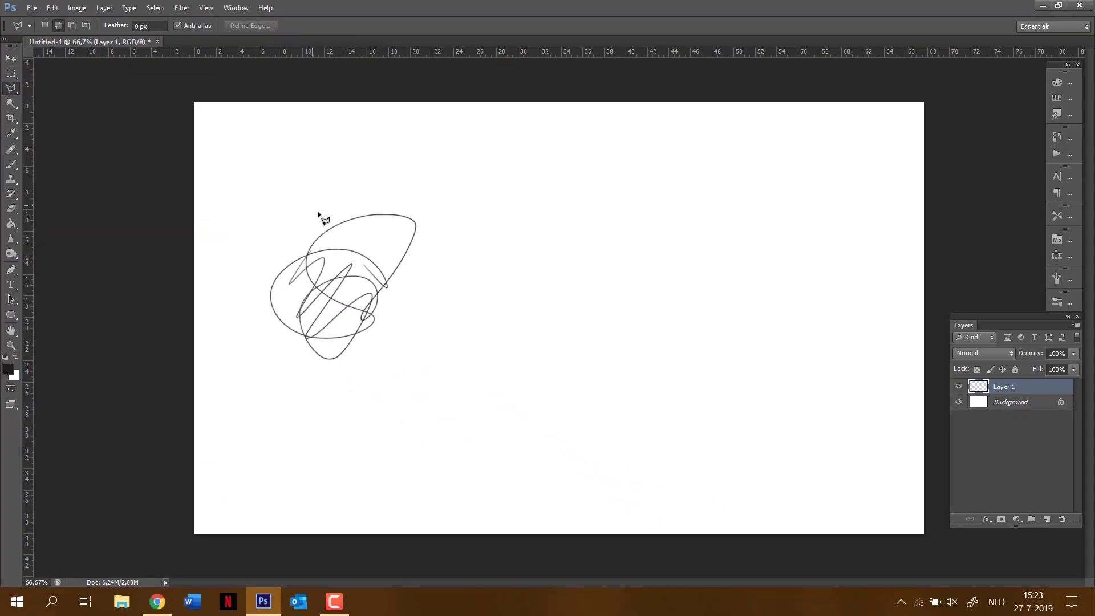
Step: Draw a closed polygonal selection around the scribble's upper part
{"action": "left_click", "coordinate": [312, 204]}
{"action": "left_click", "coordinate": [327, 250]}
{"action": "left_click", "coordinate": [374, 274]}
{"action": "left_click", "coordinate": [456, 276]}
{"action": "left_click", "coordinate": [516, 233]}
{"action": "left_click", "coordinate": [535, 146]}
{"action": "left_click", "coordinate": [408, 182]}
{"action": "left_click", "coordinate": [353, 151]}
{"action": "left_click", "coordinate": [289, 180]}
{"action": "left_click", "coordinate": [266, 222]}
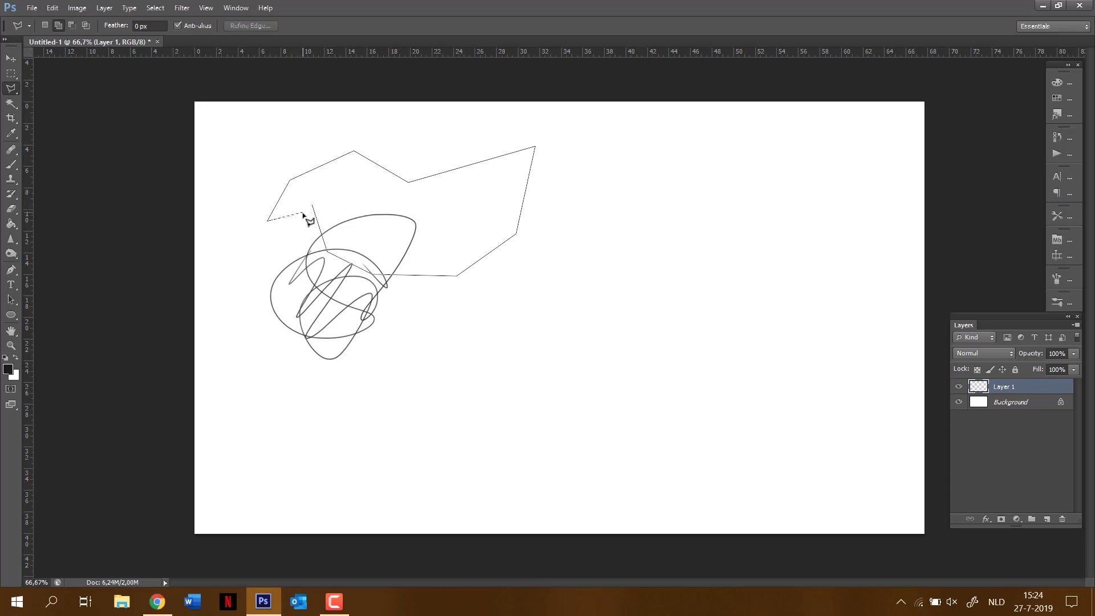
{"action": "left_click", "coordinate": [311, 211]}
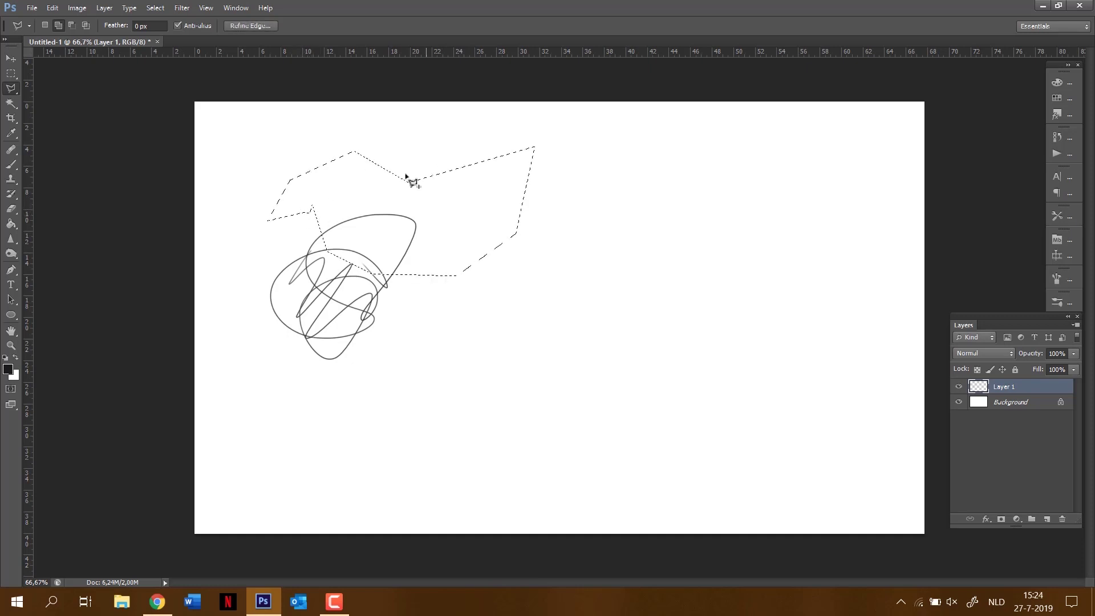
{"action": "left_click", "coordinate": [13, 74]}
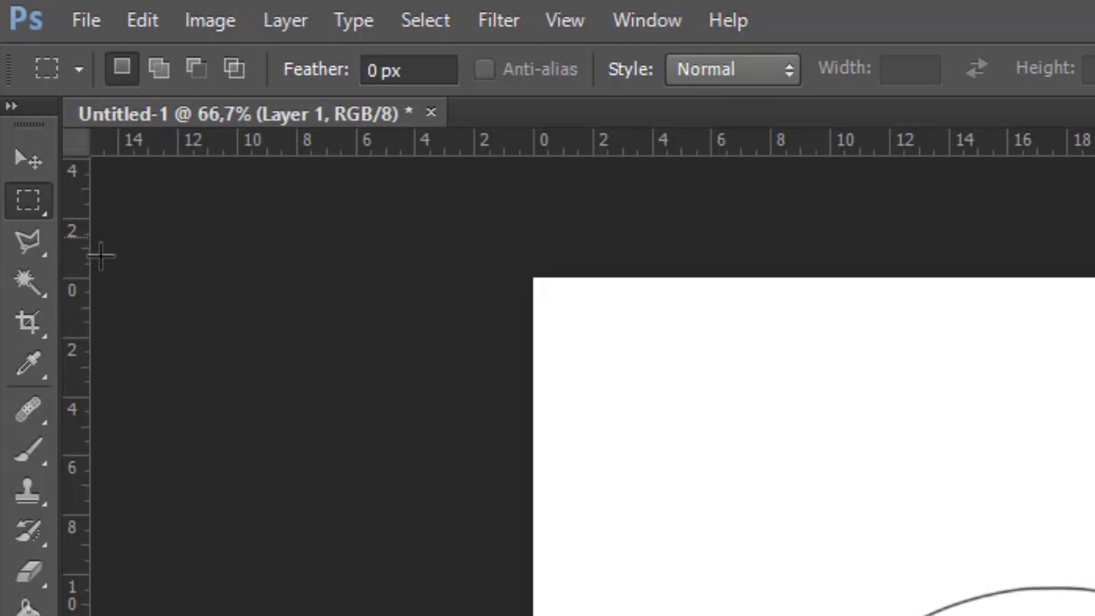
Step: Erase the scribble from Layer 1 and clear the selection
{"action": "left_click", "coordinate": [31, 288]}
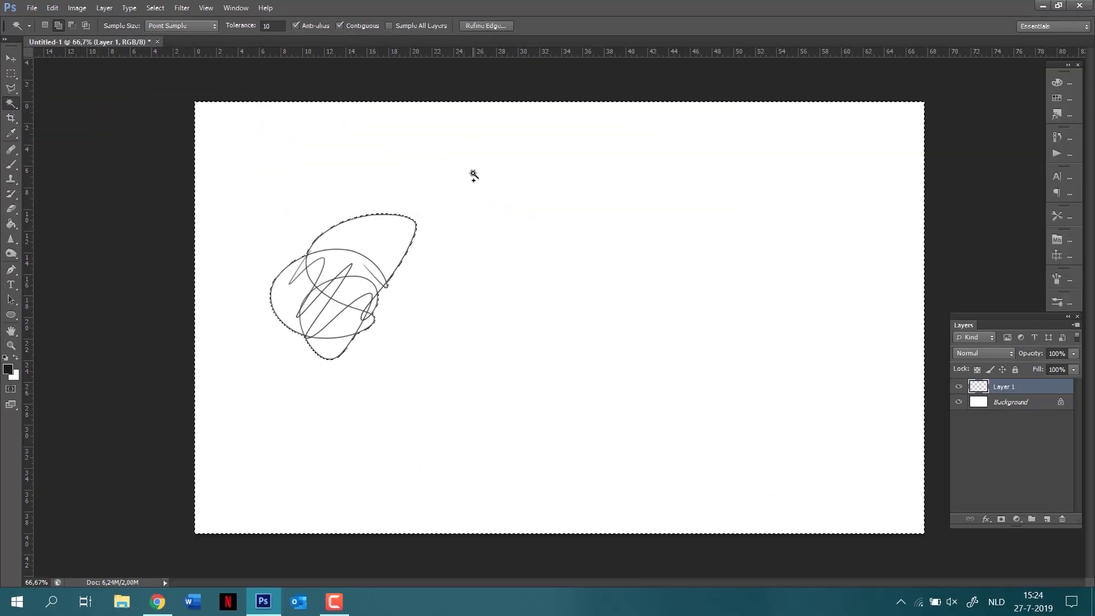
{"action": "left_click", "coordinate": [472, 178]}
{"action": "key", "text": "ctrl+a"}
{"action": "key", "text": "Delete"}
{"action": "key", "text": "ctrl+d"}
Step: Select a rectangle left of centre and bucket-fill it black
{"action": "key", "text": "m"}
{"action": "left_click_drag", "start_coordinate": [327, 177], "coordinate": [527, 397]}
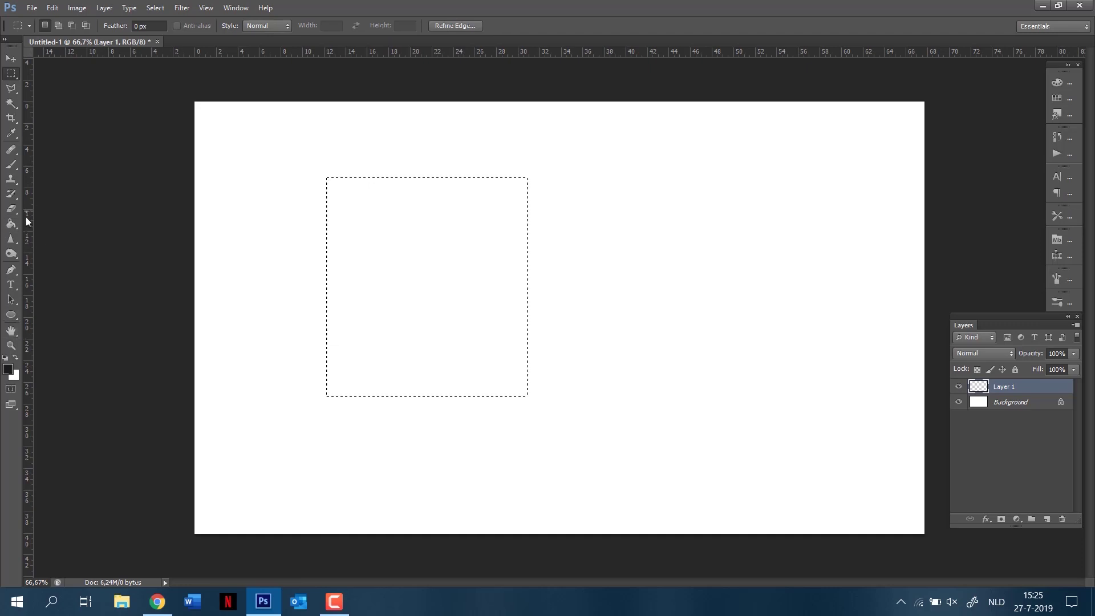
{"action": "left_click", "coordinate": [11, 223]}
{"action": "left_click", "coordinate": [403, 239]}
{"action": "key", "text": "m"}
{"action": "key", "text": "ctrl+d"}
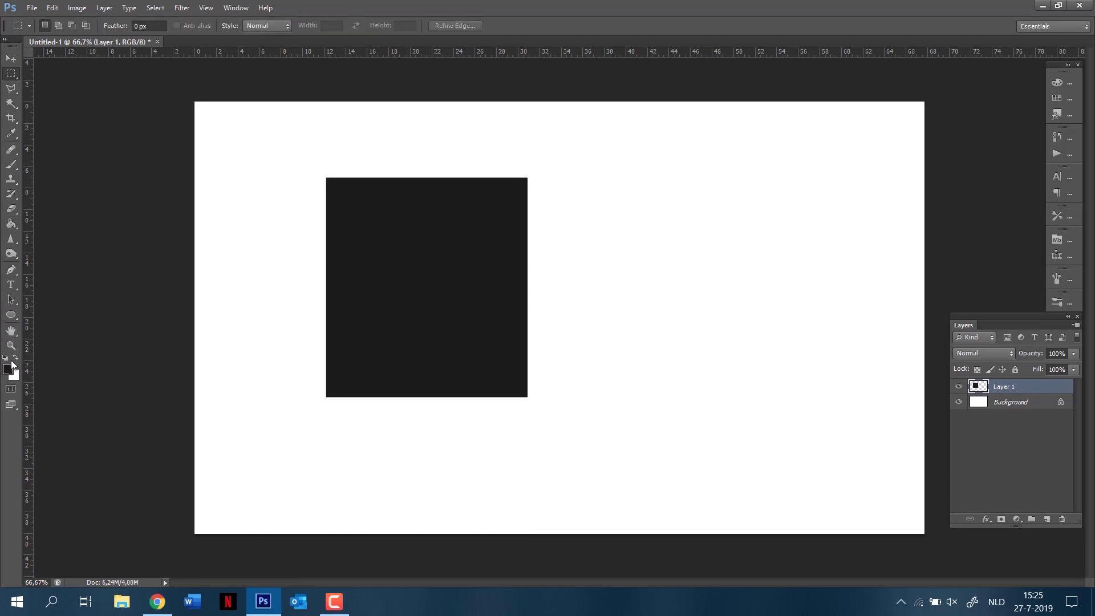
Step: Set the foreground colour to red (R 255) and fill the area around the square
{"action": "left_click", "coordinate": [8, 369]}
{"action": "double_click", "coordinate": [913, 437]}
{"action": "type", "text": "255"}
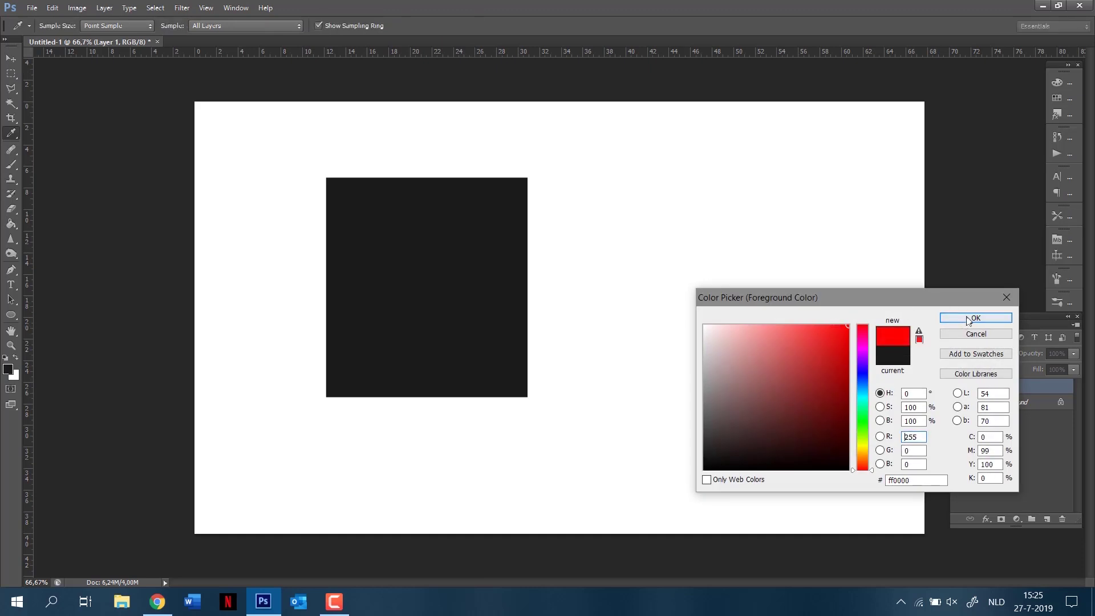
{"action": "left_click", "coordinate": [968, 319]}
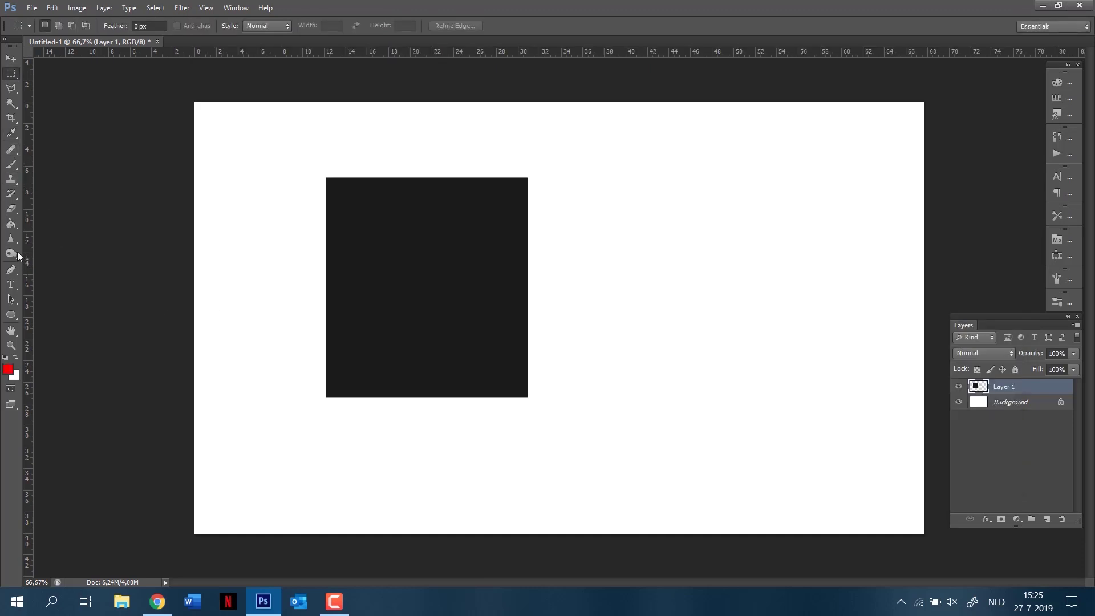
{"action": "left_click", "coordinate": [10, 223]}
{"action": "left_click", "coordinate": [229, 272]}
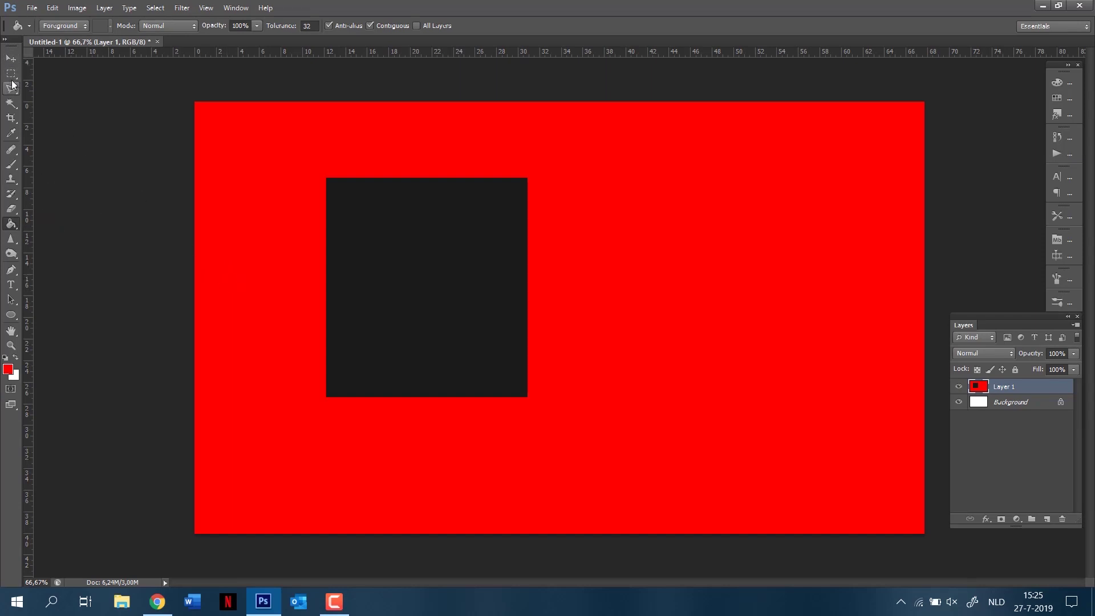
Step: Magic Wand the black rectangle and delete it, leaving a white hole
{"action": "left_click", "coordinate": [10, 73]}
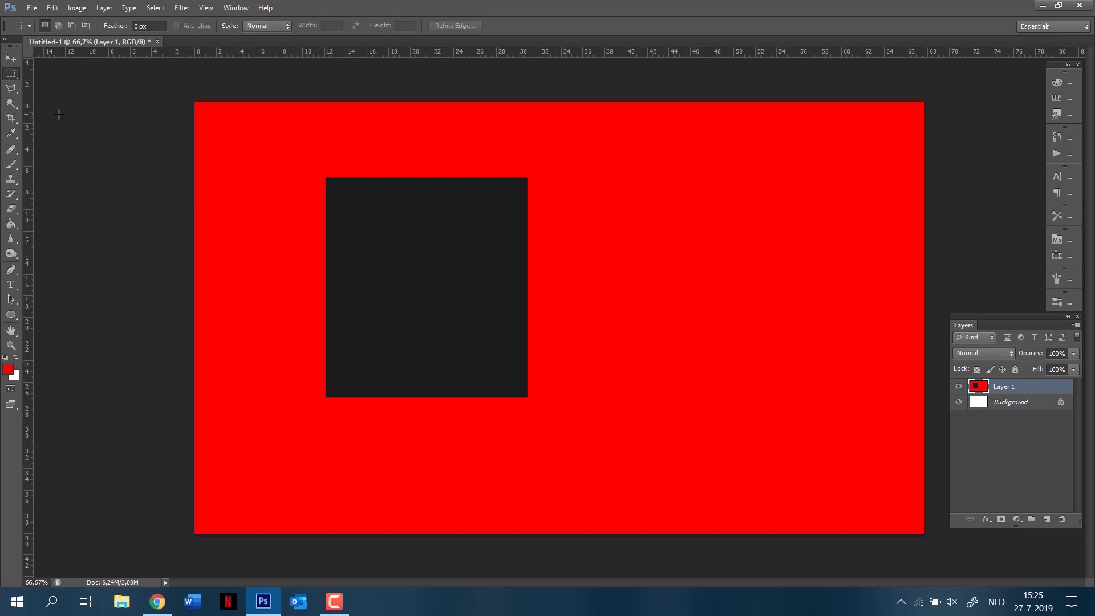
{"action": "left_click", "coordinate": [11, 104]}
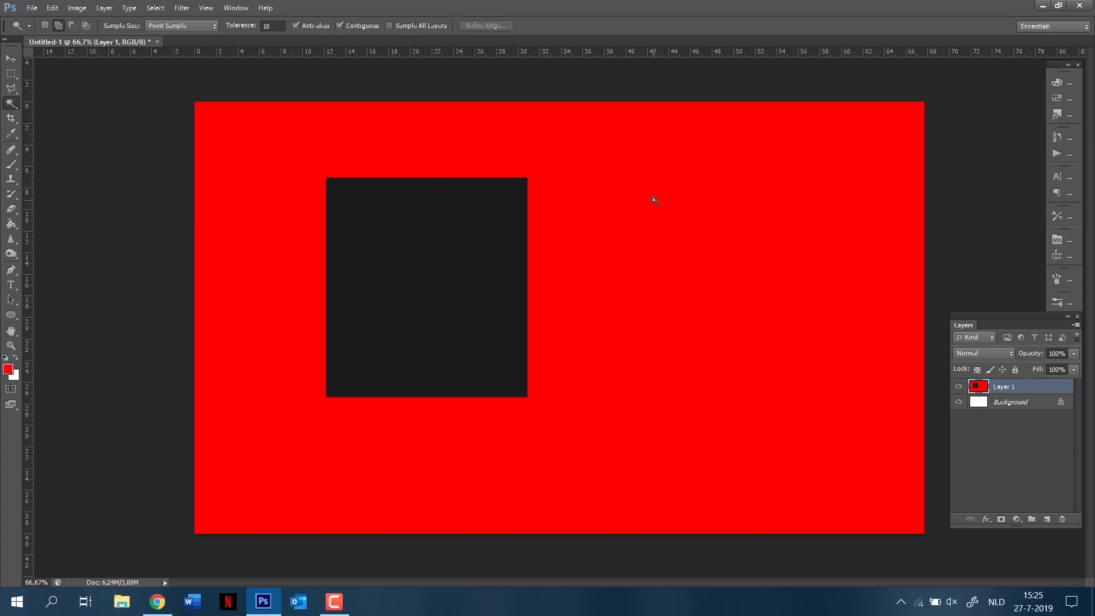
{"action": "left_click", "coordinate": [429, 251]}
{"action": "key", "text": "Delete"}
{"action": "left_click", "coordinate": [12, 74]}
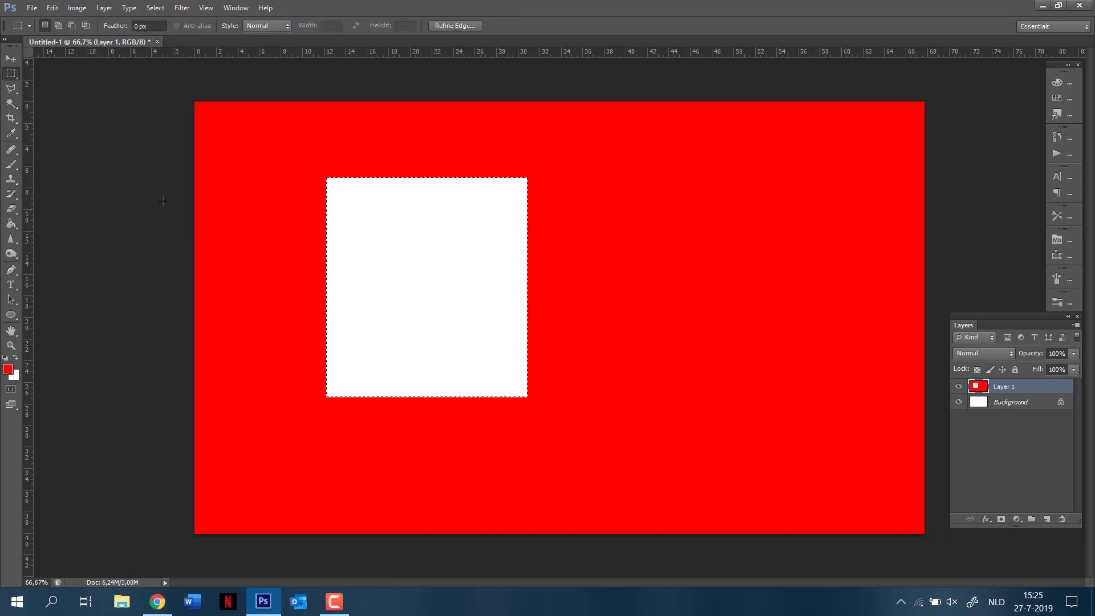
{"action": "left_click", "coordinate": [459, 231]}
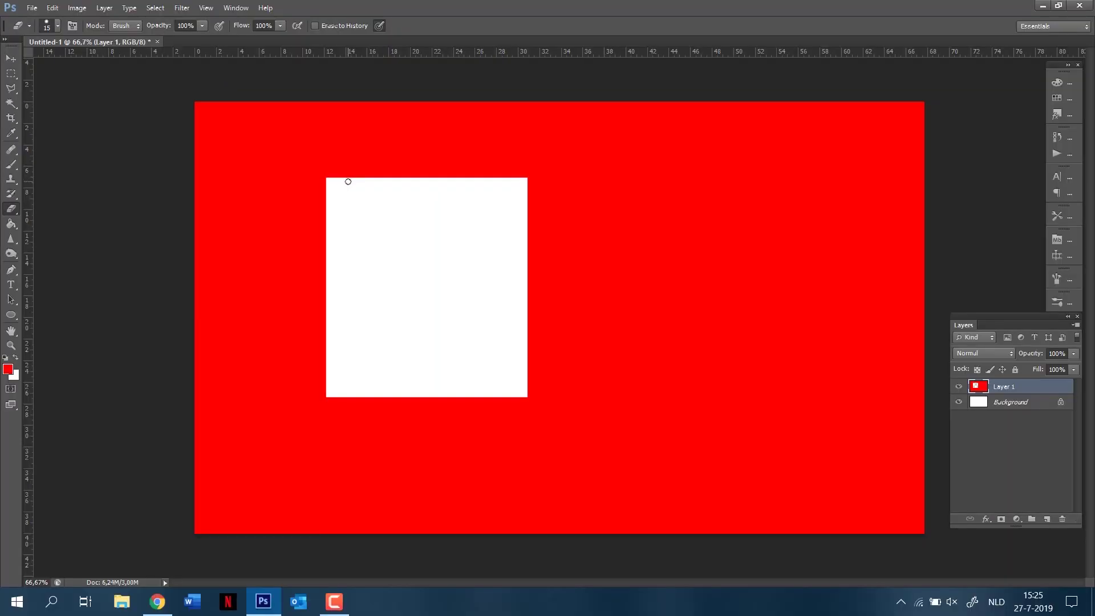
Step: Erase three heart shapes and an S-shaped squiggle into the red layer
{"action": "mouse_move", "coordinate": [593, 292]}
{"action": "left_mouse_down"}
{"action": "mouse_move", "coordinate": [607, 265]}
{"action": "mouse_move", "coordinate": [600, 303]}
{"action": "left_mouse_up"}
{"action": "left_click_drag", "start_coordinate": [762, 261], "coordinate": [766, 275]}
{"action": "mouse_move", "coordinate": [830, 345]}
{"action": "left_mouse_down"}
{"action": "mouse_move", "coordinate": [862, 314]}
{"action": "mouse_move", "coordinate": [833, 345]}
{"action": "left_mouse_up"}
{"action": "mouse_move", "coordinate": [664, 403]}
{"action": "left_mouse_down"}
{"action": "mouse_move", "coordinate": [634, 520]}
{"action": "mouse_move", "coordinate": [598, 484]}
{"action": "left_mouse_up"}
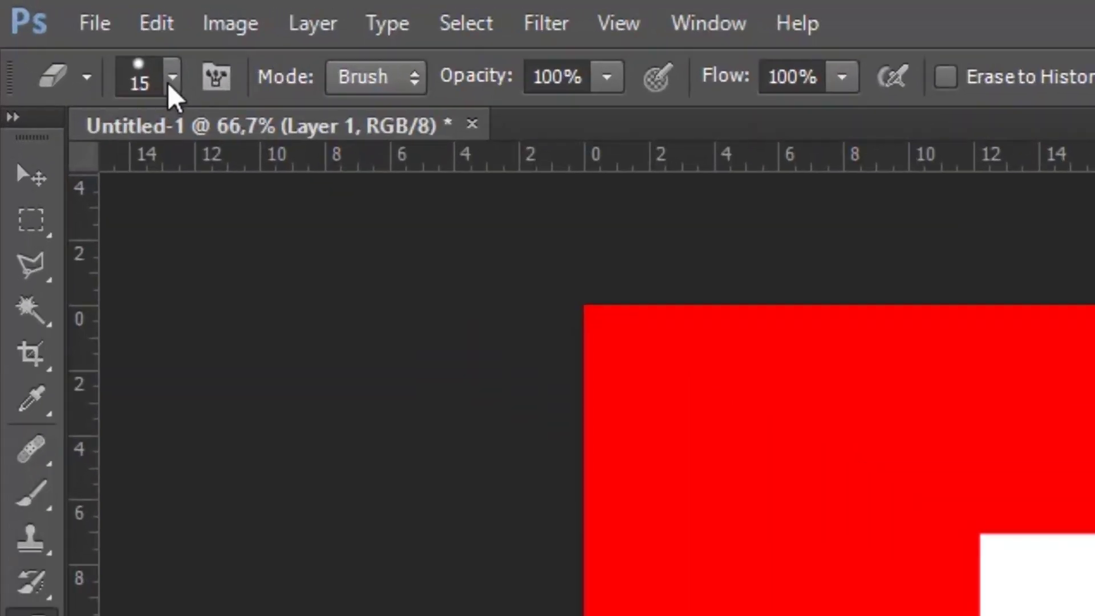
Step: Enlarge the eraser to 164 px and erase a wide band across the red layer
{"action": "left_click", "coordinate": [169, 80]}
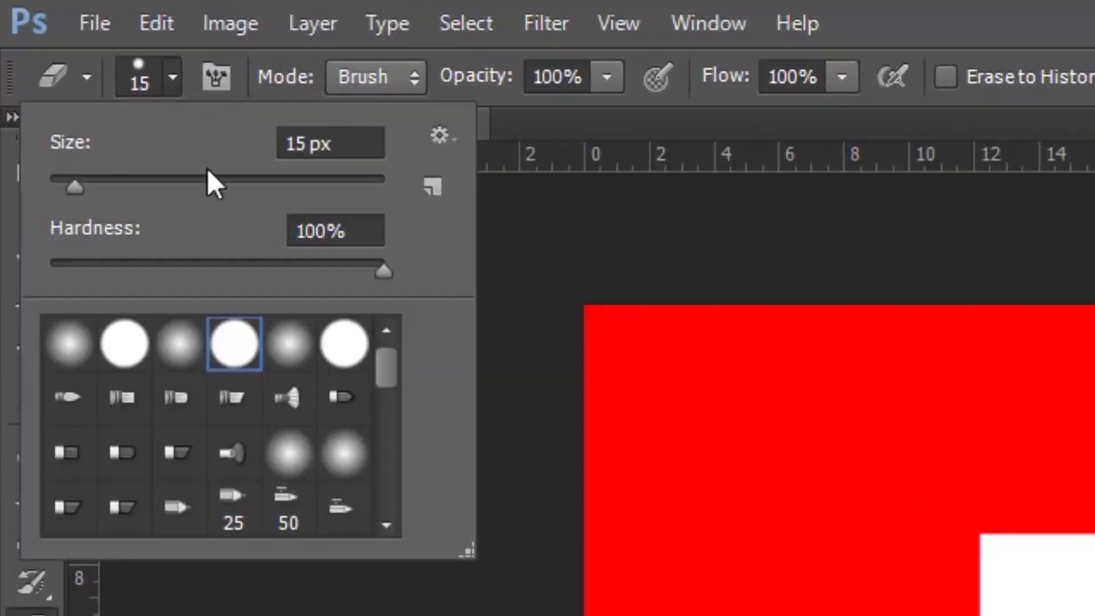
{"action": "mouse_move", "coordinate": [74, 183]}
{"action": "left_mouse_down"}
{"action": "mouse_move", "coordinate": [224, 179]}
{"action": "mouse_move", "coordinate": [270, 164]}
{"action": "mouse_move", "coordinate": [268, 182]}
{"action": "left_mouse_up"}
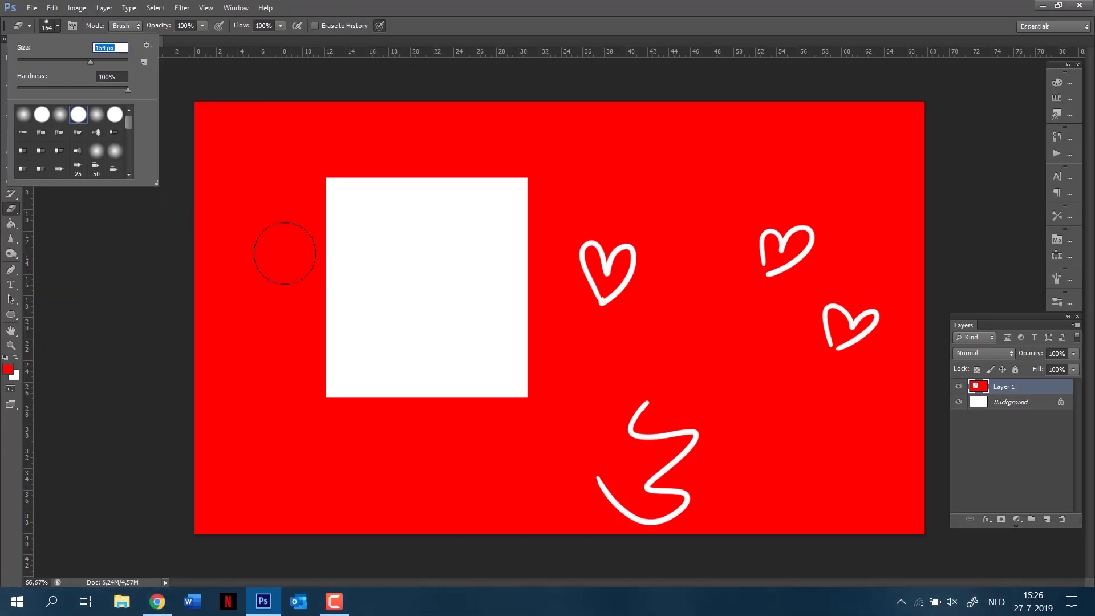
{"action": "mouse_move", "coordinate": [271, 188]}
{"action": "left_mouse_down"}
{"action": "mouse_move", "coordinate": [365, 359]}
{"action": "mouse_move", "coordinate": [361, 403]}
{"action": "mouse_move", "coordinate": [570, 468]}
{"action": "mouse_move", "coordinate": [616, 319]}
{"action": "left_mouse_up"}
{"action": "left_click_drag", "start_coordinate": [486, 405], "coordinate": [630, 336]}
Step: Switch to a soft round 88 px eraser and erase a soft patch near the top right
{"action": "left_click", "coordinate": [57, 26]}
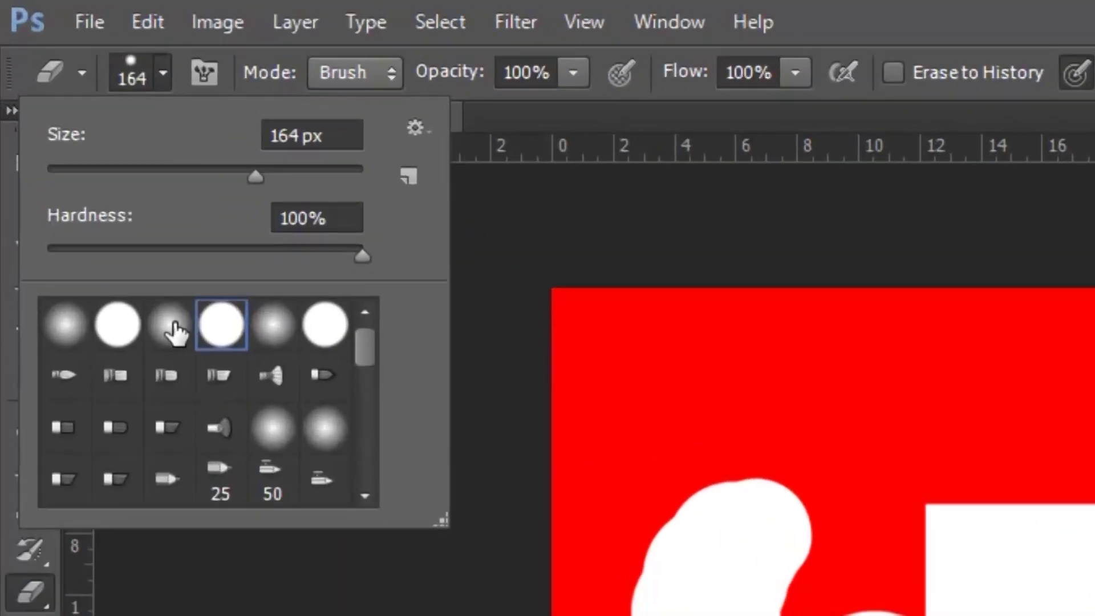
{"action": "left_click", "coordinate": [60, 117]}
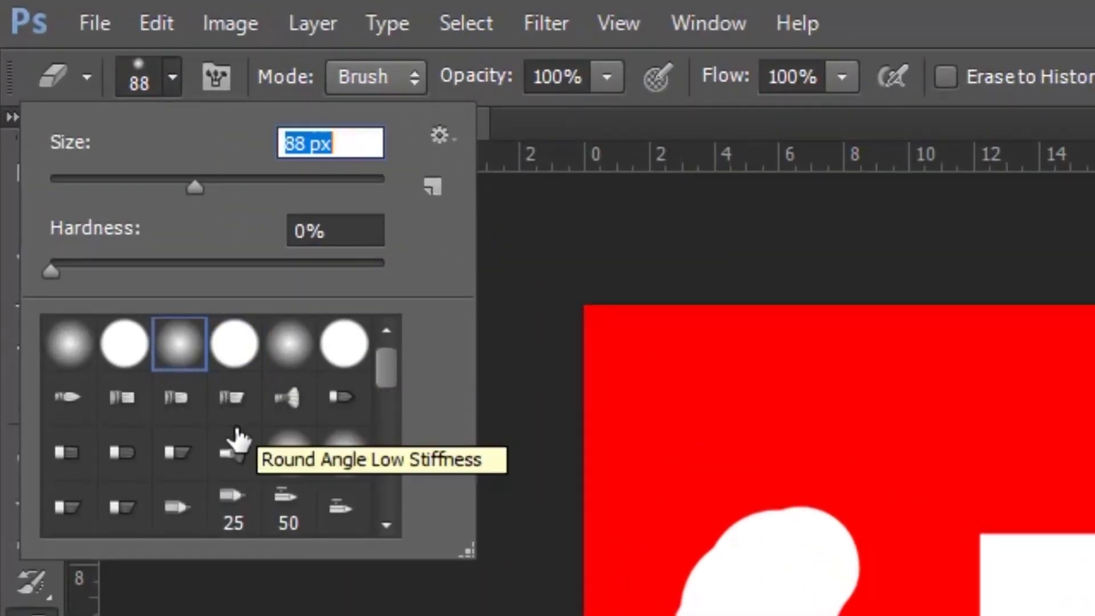
{"action": "mouse_move", "coordinate": [662, 123]}
{"action": "left_mouse_down"}
{"action": "mouse_move", "coordinate": [693, 106]}
{"action": "mouse_move", "coordinate": [692, 134]}
{"action": "mouse_move", "coordinate": [760, 174]}
{"action": "mouse_move", "coordinate": [616, 106]}
{"action": "mouse_move", "coordinate": [587, 114]}
{"action": "mouse_move", "coordinate": [653, 110]}
{"action": "mouse_move", "coordinate": [692, 139]}
{"action": "mouse_move", "coordinate": [679, 247]}
{"action": "mouse_move", "coordinate": [697, 190]}
{"action": "mouse_move", "coordinate": [653, 124]}
{"action": "mouse_move", "coordinate": [578, 196]}
{"action": "left_mouse_up"}
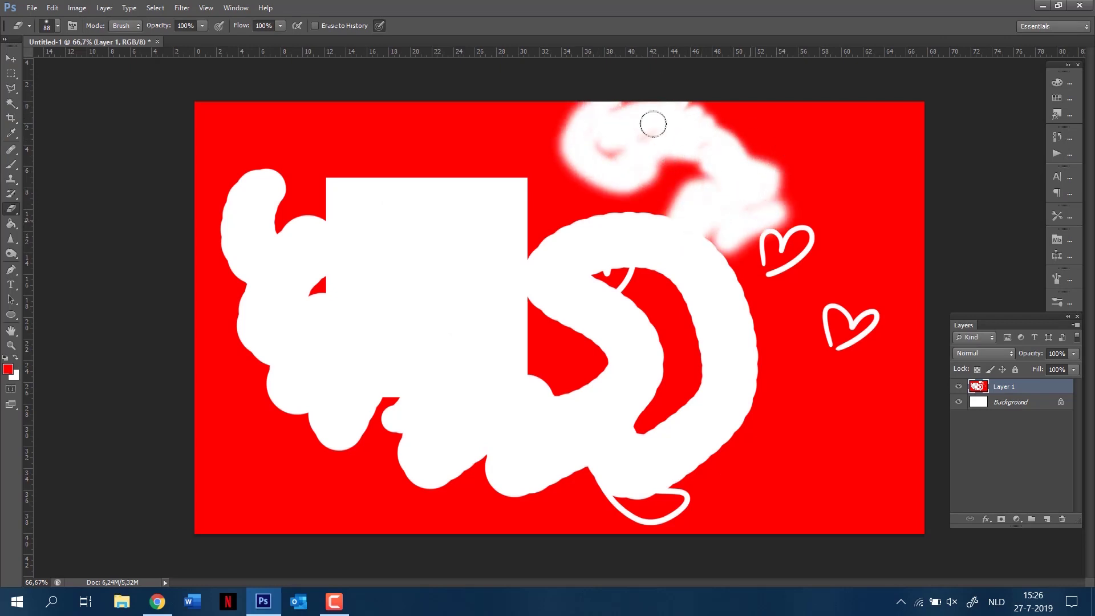
Step: Select the whole canvas and delete everything on Layer 1
{"action": "key", "text": "m"}
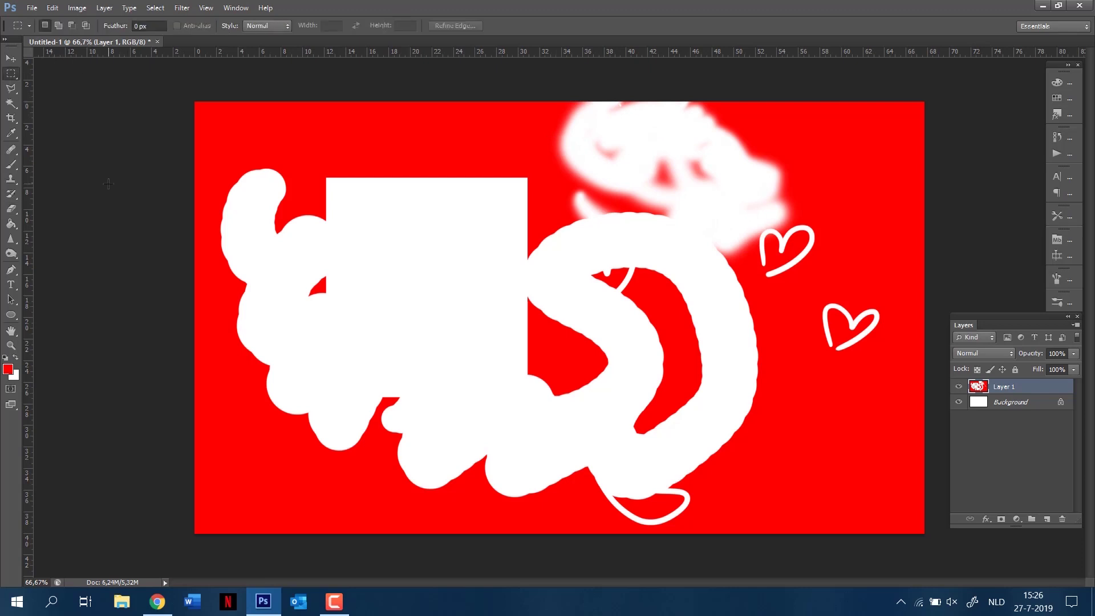
{"action": "key", "text": "ctrl+a"}
{"action": "key", "text": "Delete"}
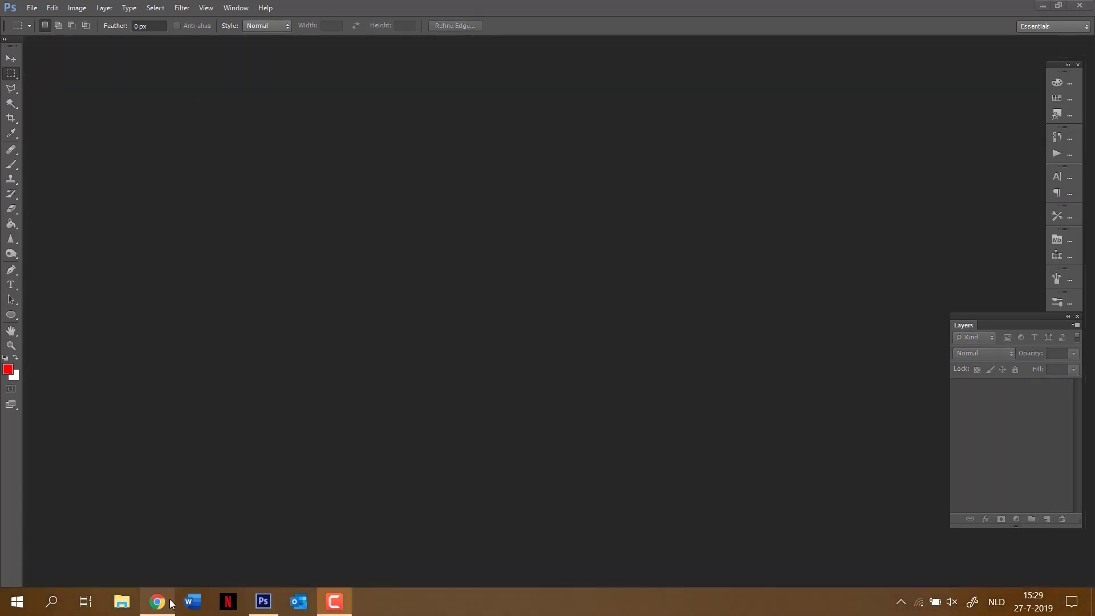
Step: Search the Episode art catalog for 'hotel' and open INT. EURO HOTEL ROOM FLOWERS - NIGHT
{"action": "mouse_move", "coordinate": [171, 603]}
{"action": "left_click", "coordinate": [157, 541]}
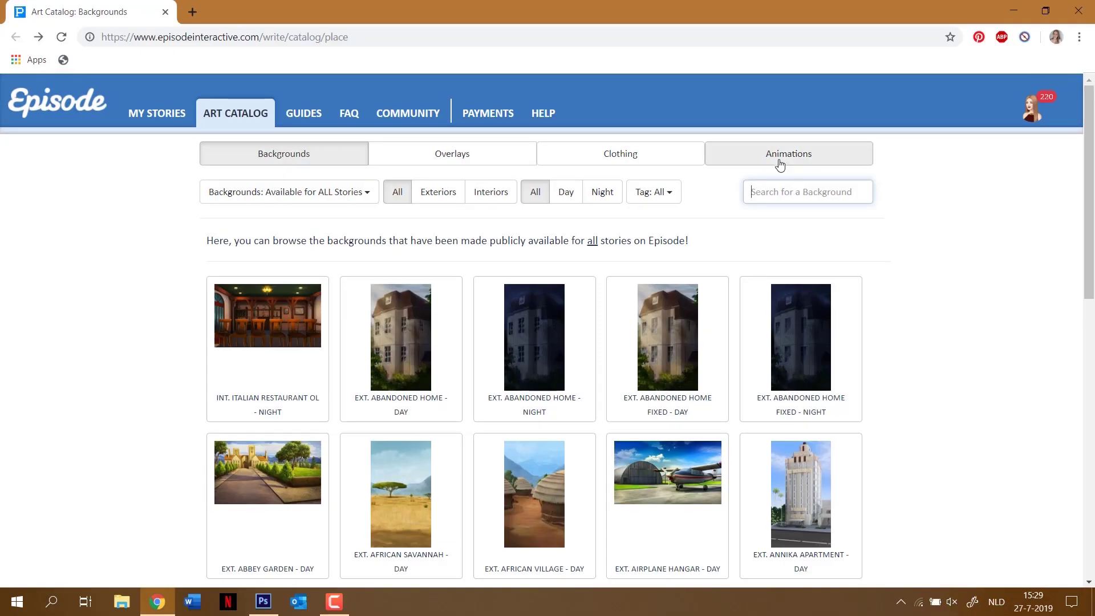
{"action": "type", "text": "hotel"}
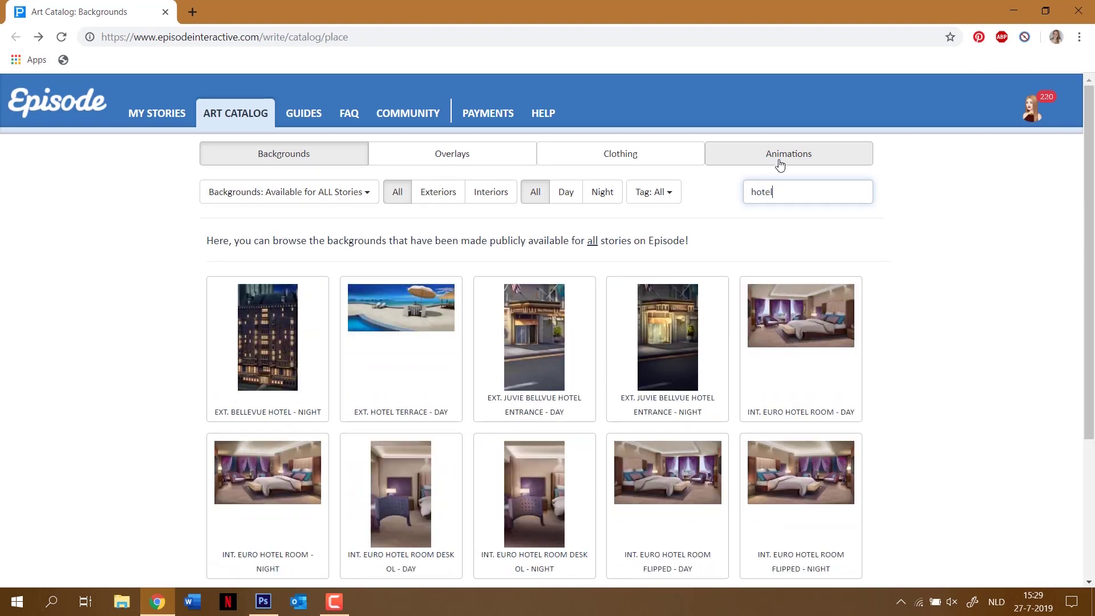
{"action": "left_click_drag", "start_coordinate": [1091, 236], "coordinate": [1092, 340]}
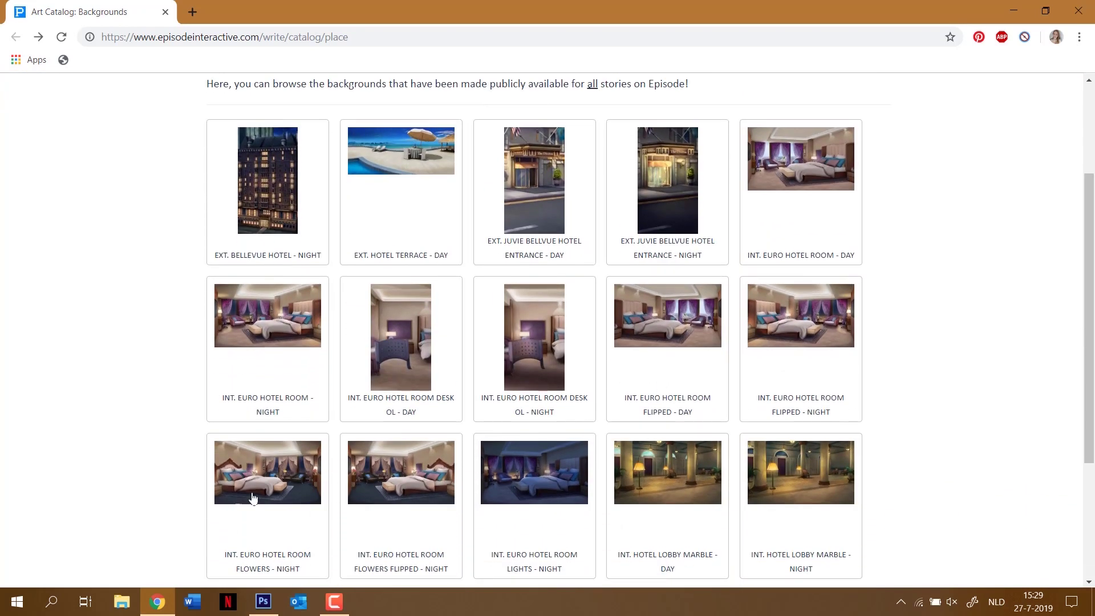
{"action": "left_click", "coordinate": [308, 511]}
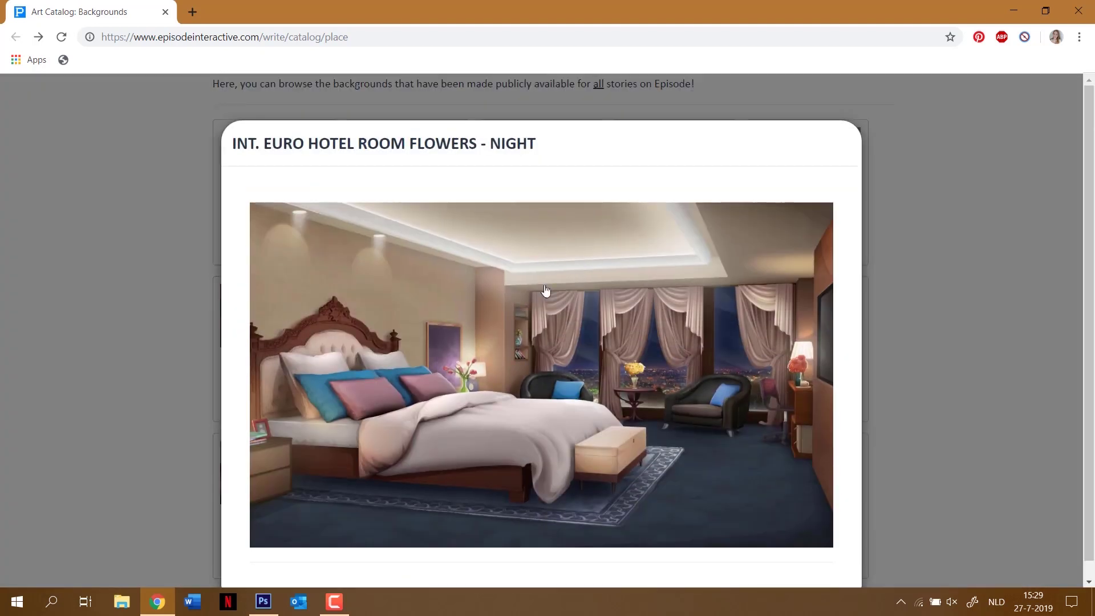
Step: Copy the hotel room image and return to Photoshop
{"action": "right_click", "coordinate": [530, 329]}
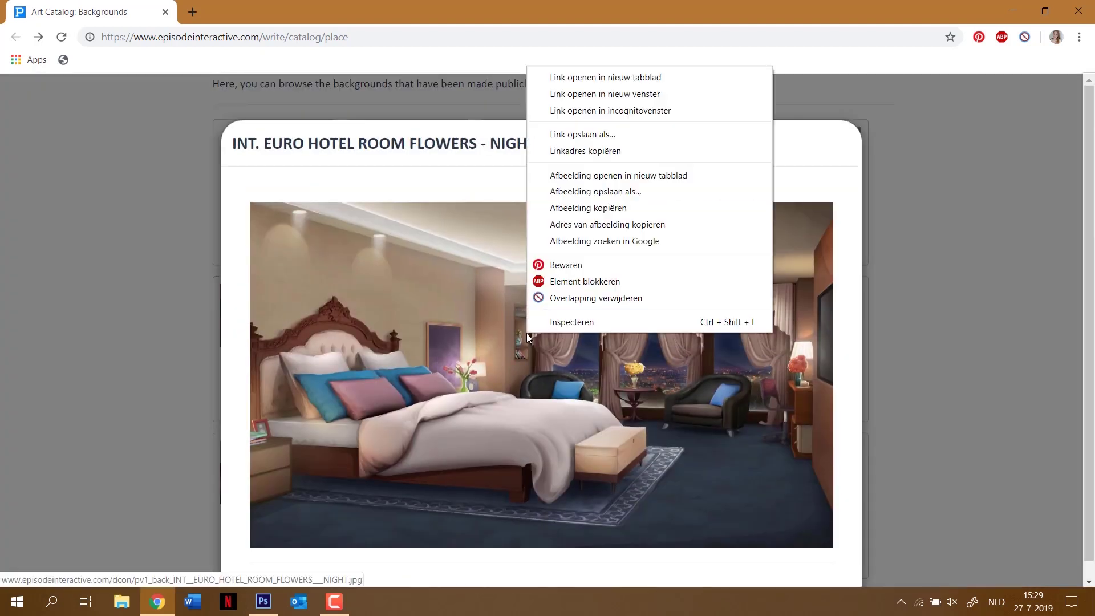
{"action": "left_click", "coordinate": [611, 208]}
{"action": "left_click", "coordinate": [262, 601]}
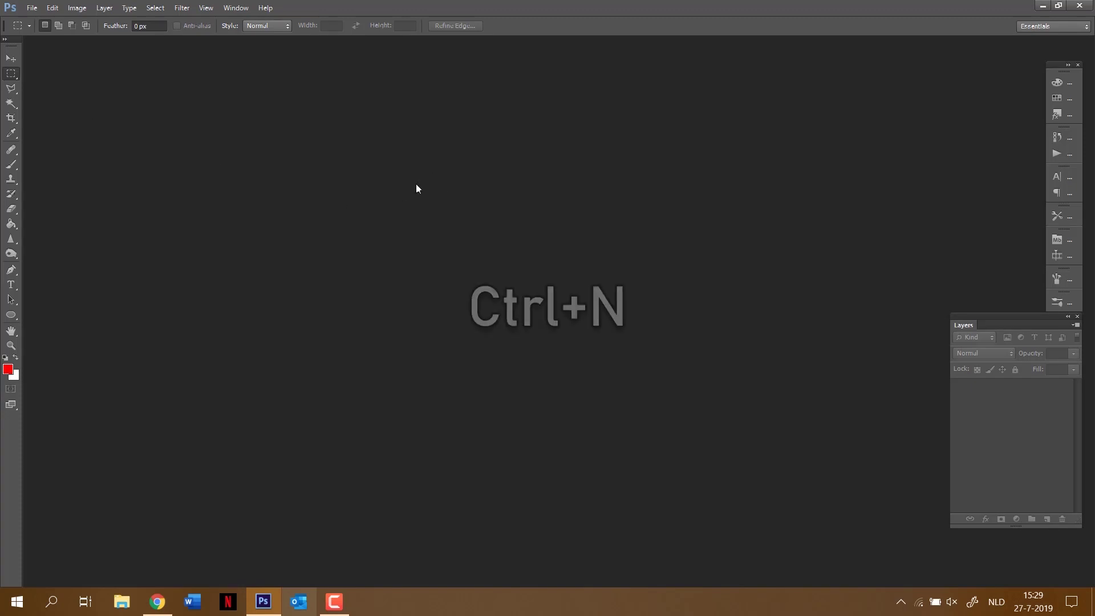
Step: Create a Clipboard-preset 1920×1136 document, paste the hotel room image, and select Background
{"action": "left_click", "coordinate": [32, 7]}
{"action": "left_click", "coordinate": [46, 22]}
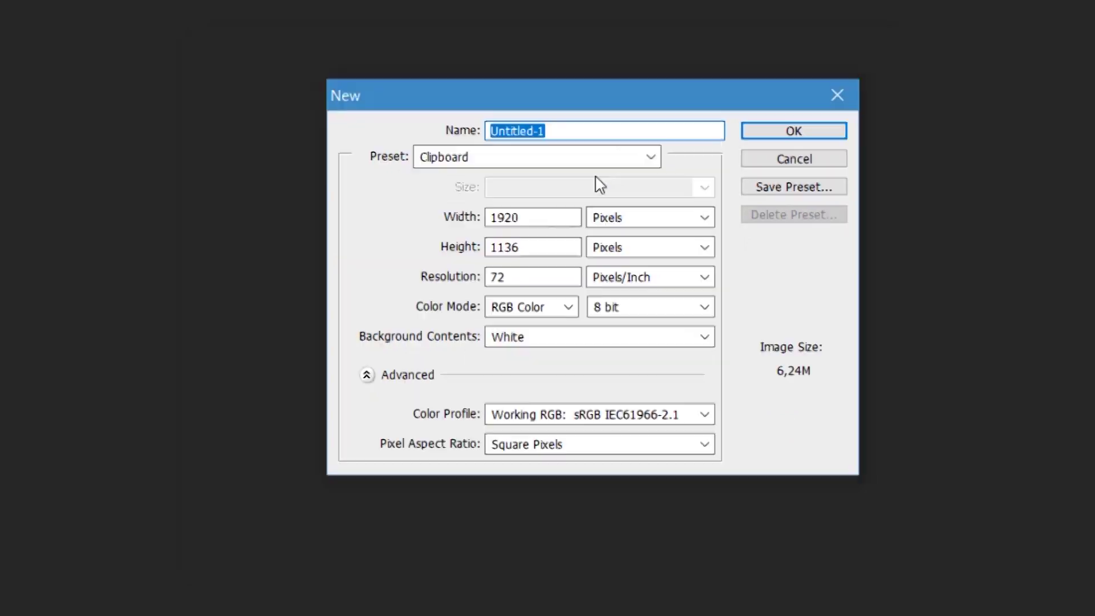
{"action": "key", "text": "Return"}
{"action": "key", "text": "ctrl+v"}
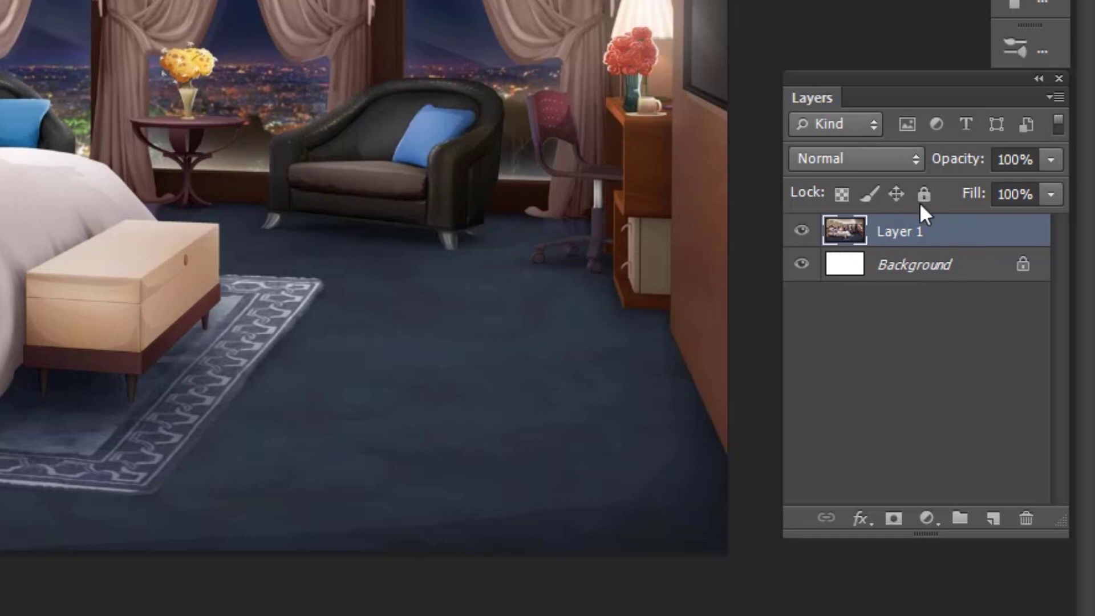
{"action": "left_click", "coordinate": [927, 278]}
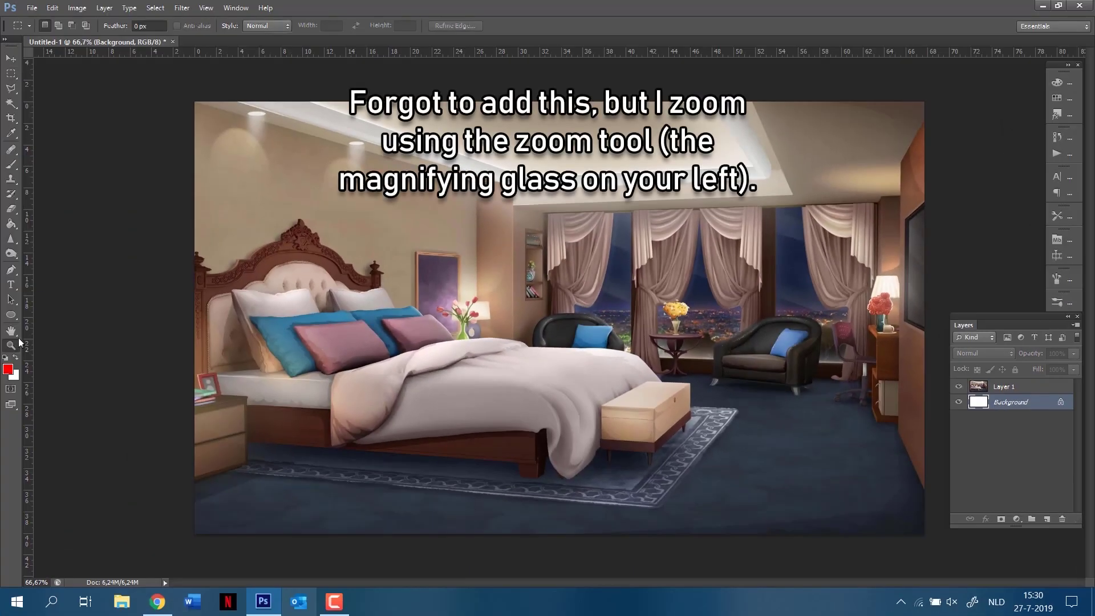
Step: Copy a rectangular selection of the room picture on Layer 1 into a new Layer 2
{"action": "key", "text": "z"}
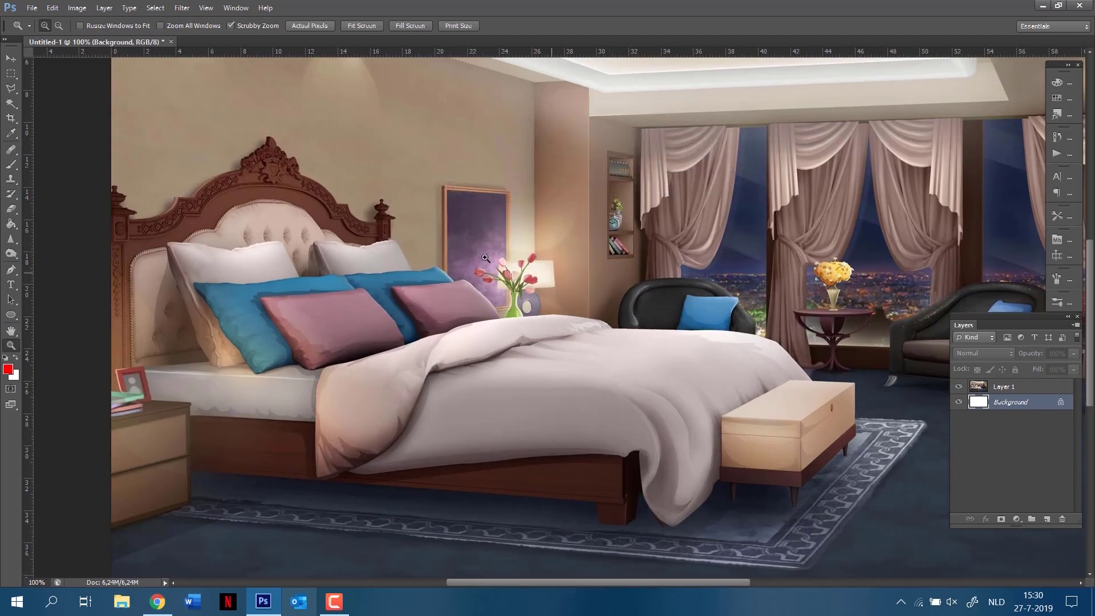
{"action": "left_click", "coordinate": [13, 74]}
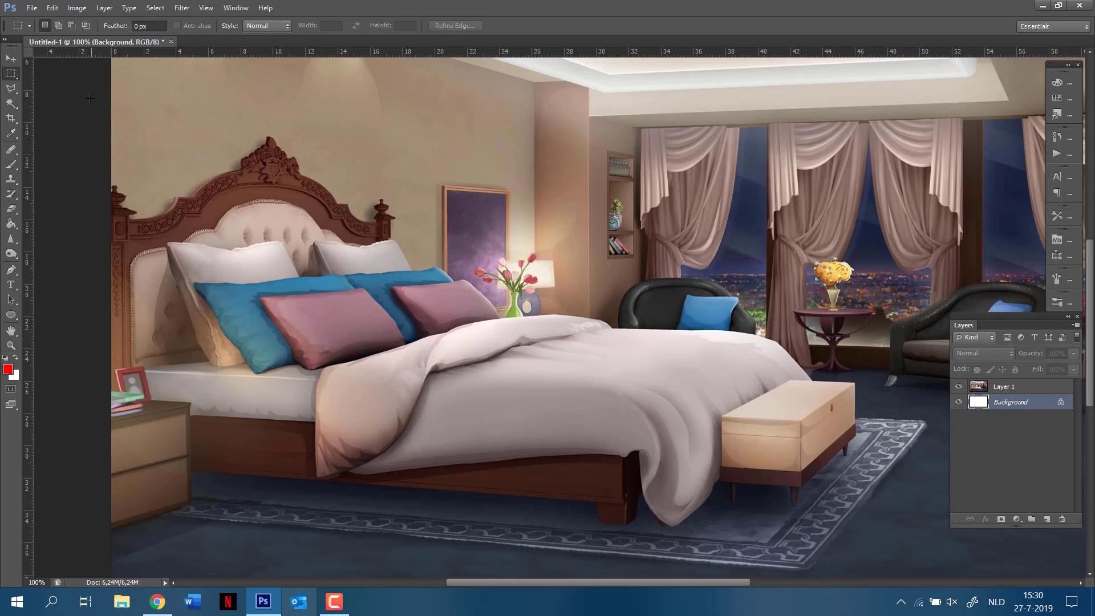
{"action": "left_click_drag", "start_coordinate": [88, 95], "coordinate": [883, 554]}
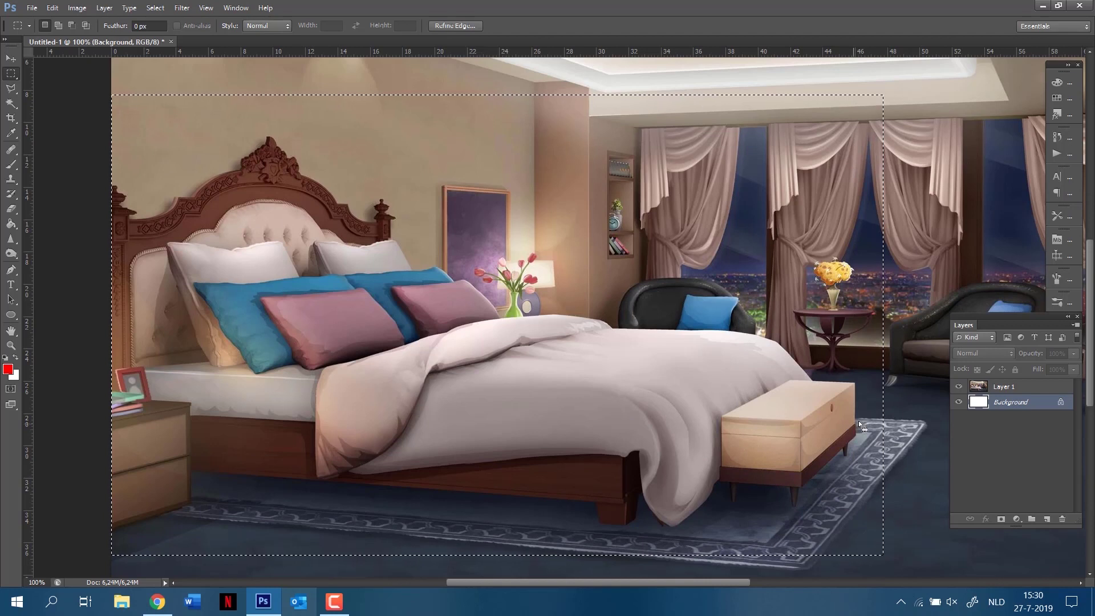
{"action": "left_click", "coordinate": [1012, 386]}
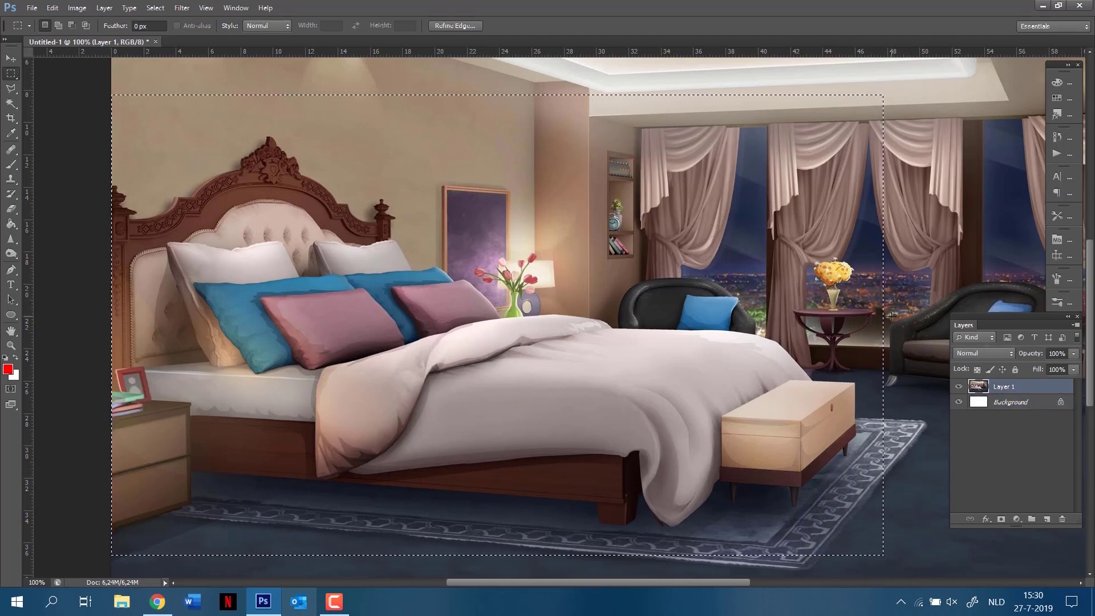
{"action": "key", "text": "ctrl+c"}
{"action": "key", "text": "ctrl+v"}
Step: Hide Layer 1, zoom out to the whole canvas, and make the Background layer active
{"action": "left_click", "coordinate": [958, 402]}
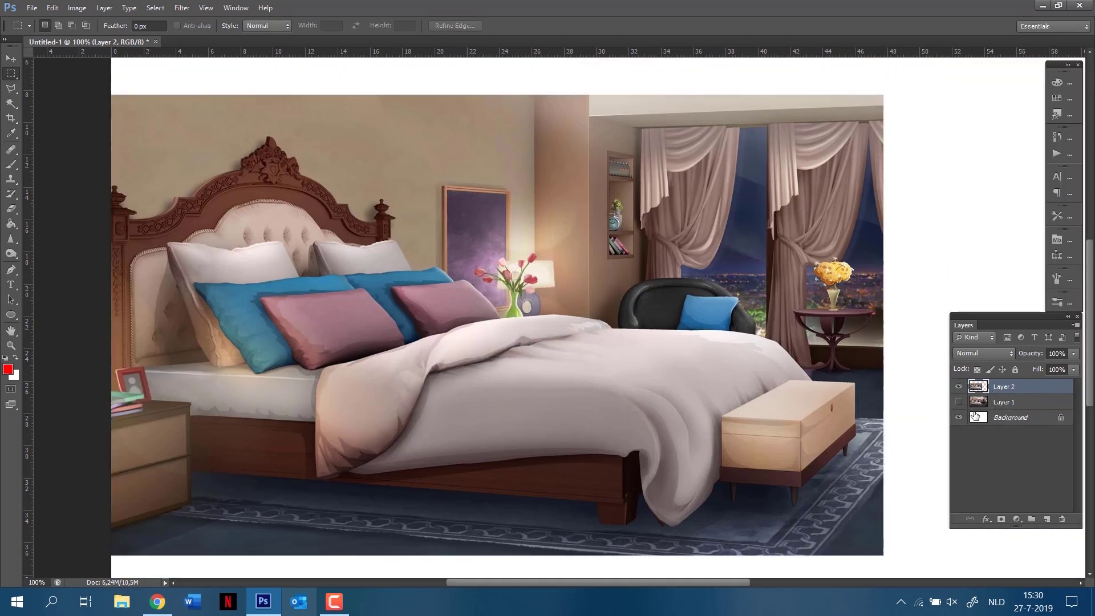
{"action": "left_click", "coordinate": [11, 331]}
{"action": "left_click", "coordinate": [10, 346]}
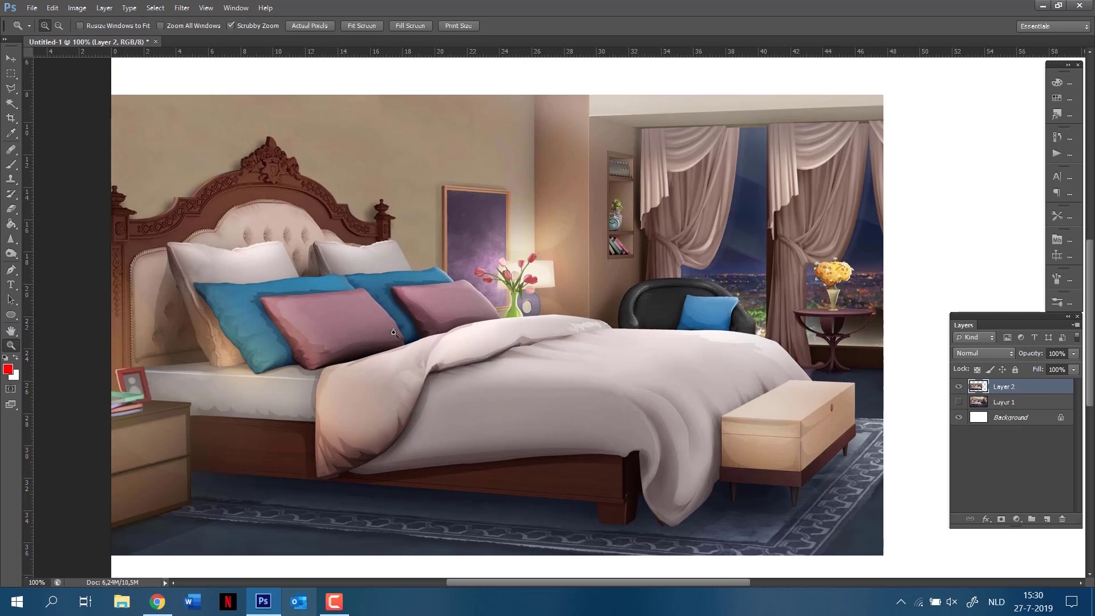
{"action": "left_click", "coordinate": [528, 321], "text": "alt"}
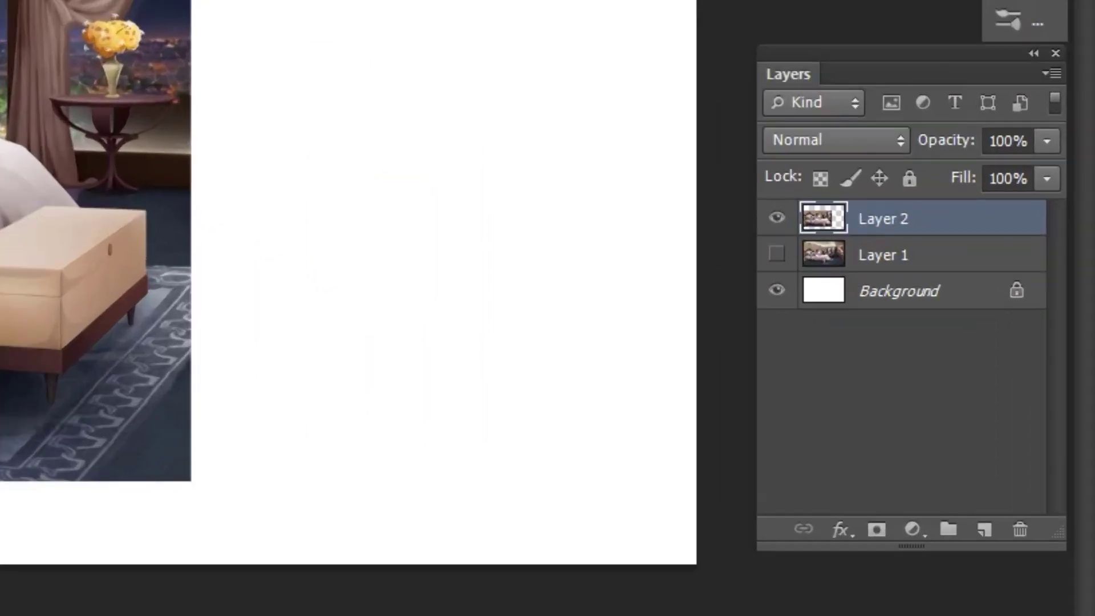
{"action": "key", "text": "ctrl+plus"}
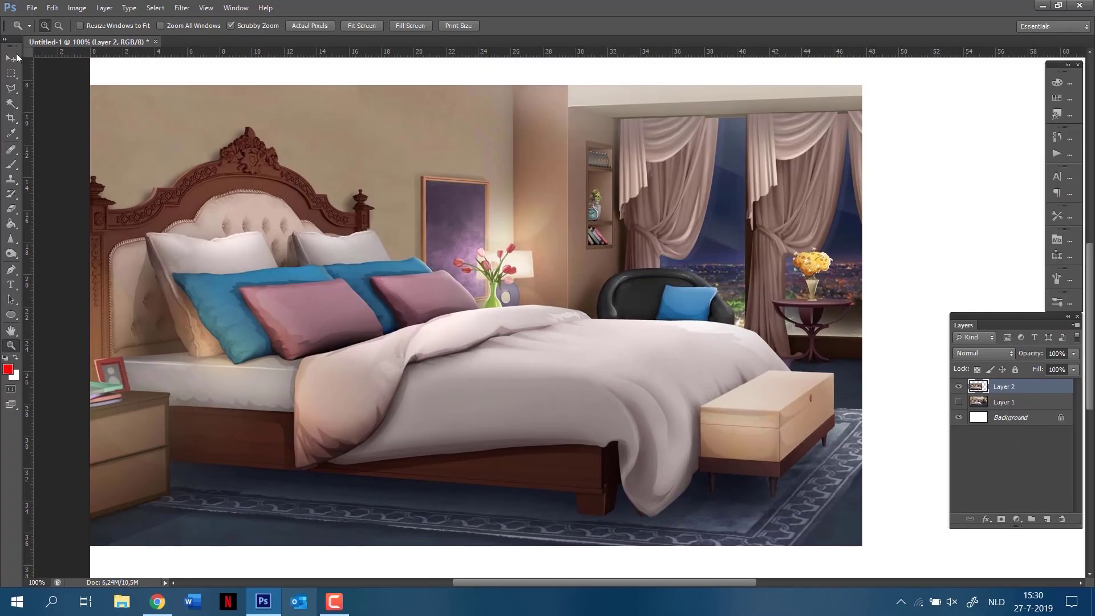
{"action": "key", "text": "v"}
{"action": "left_click", "coordinate": [1020, 419]}
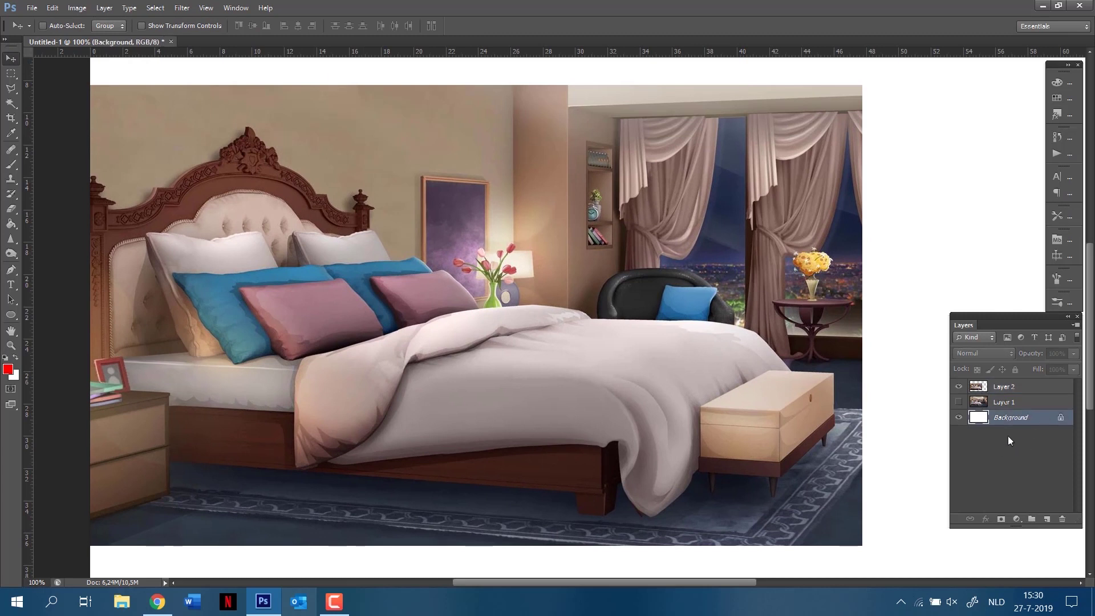
Step: Hide the white Background layer and zoom in on the side table and chest
{"action": "left_click", "coordinate": [960, 416]}
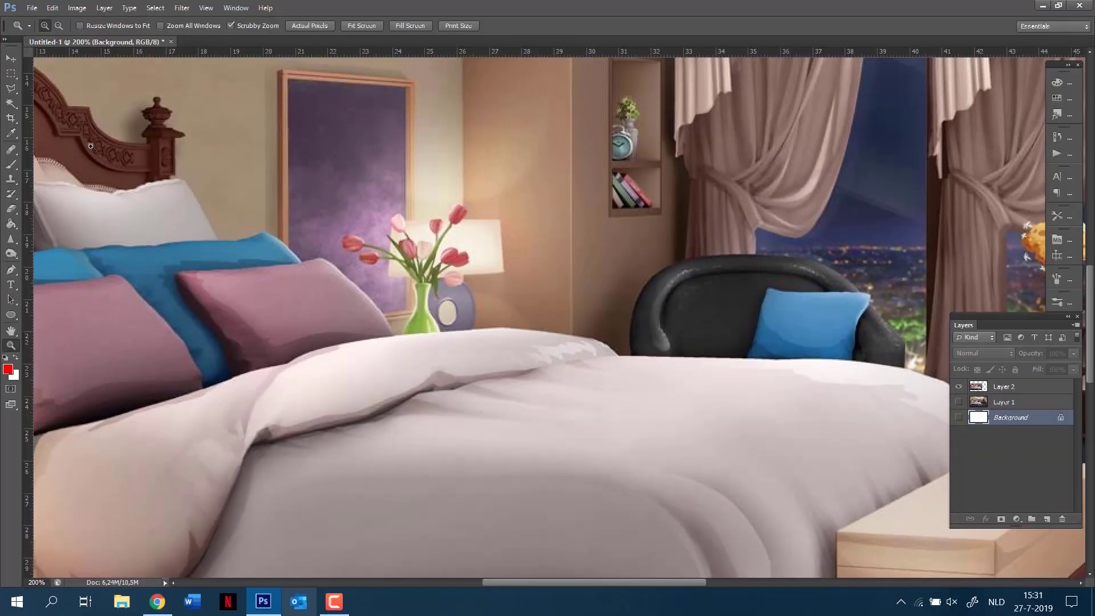
{"action": "left_click", "coordinate": [18, 90]}
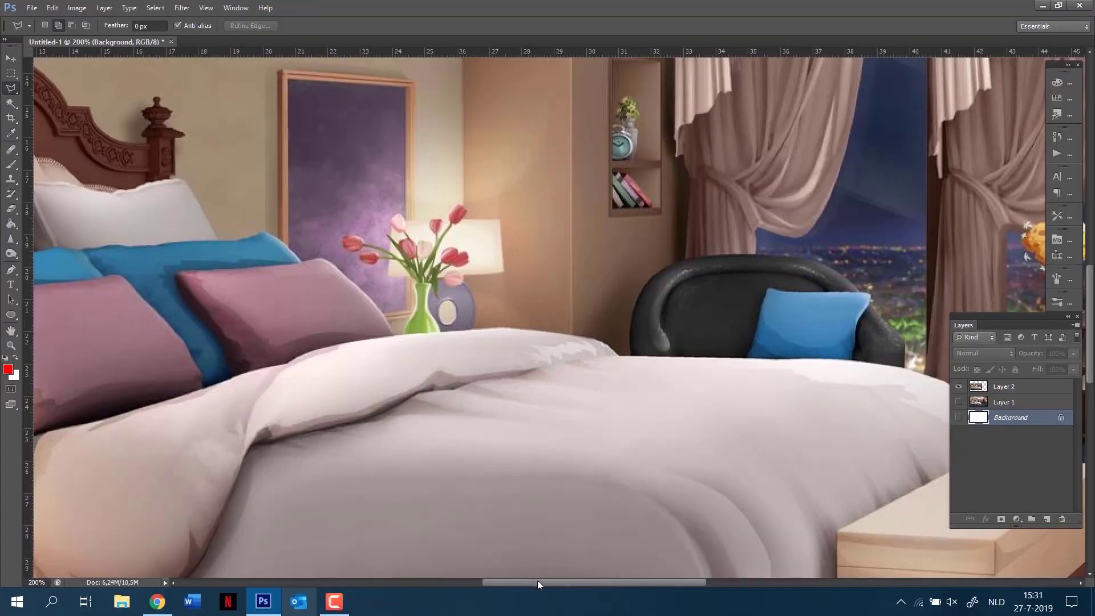
{"action": "left_click_drag", "start_coordinate": [537, 580], "coordinate": [622, 585]}
{"action": "left_click_drag", "start_coordinate": [1091, 310], "coordinate": [1090, 330]}
{"action": "left_click", "coordinate": [13, 346]}
{"action": "left_click", "coordinate": [687, 401]}
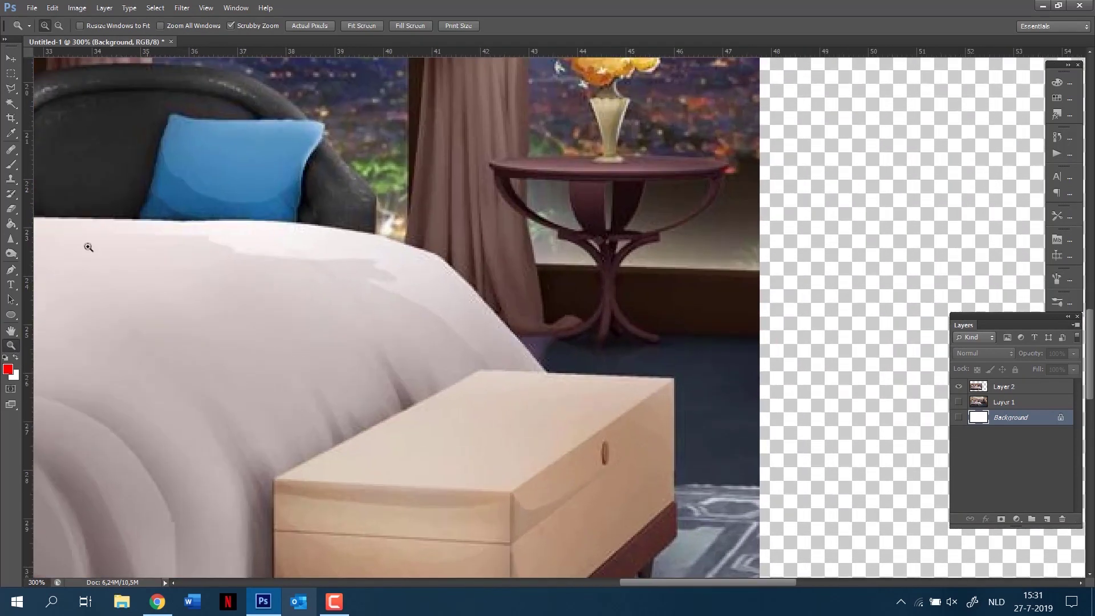
{"action": "left_click", "coordinate": [10, 88]}
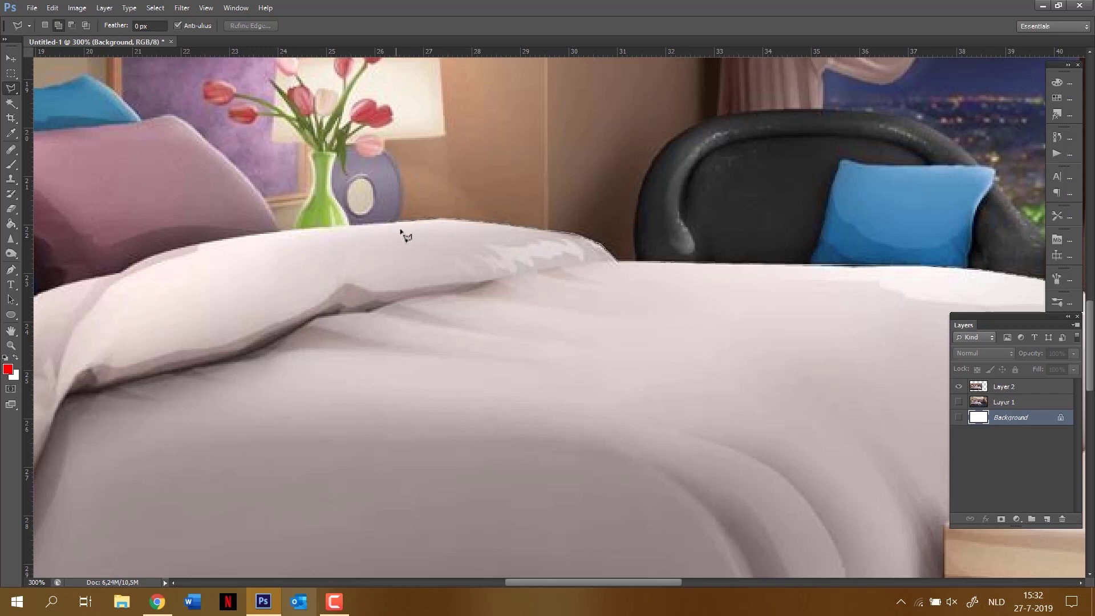
Step: Trace a closed polygonal outline over the wall, curtains and side table above the bed
{"action": "key", "text": "Escape"}
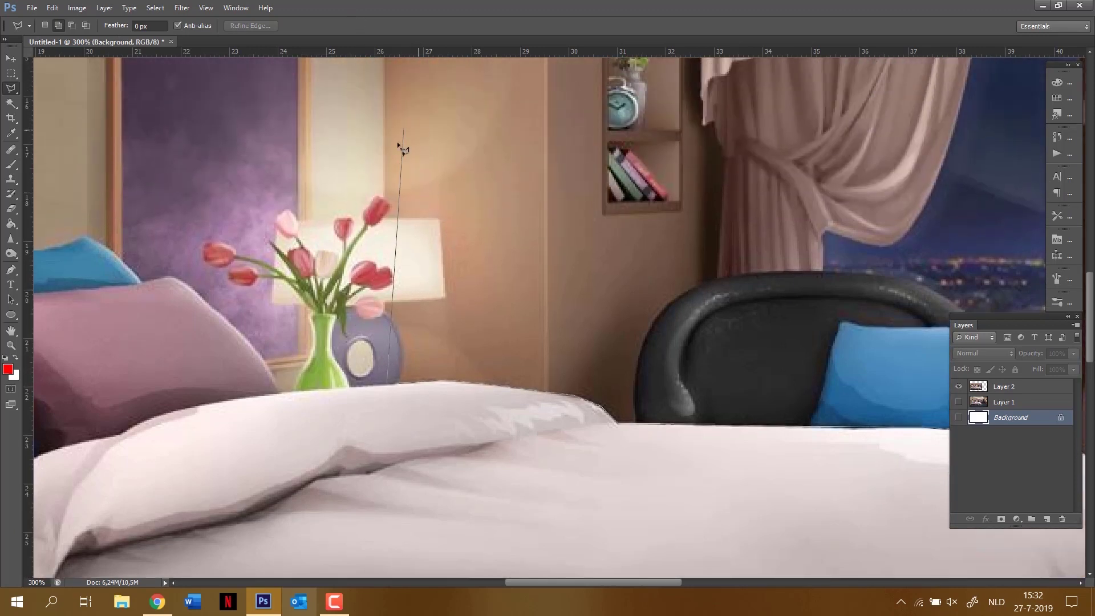
{"action": "left_click", "coordinate": [435, 125]}
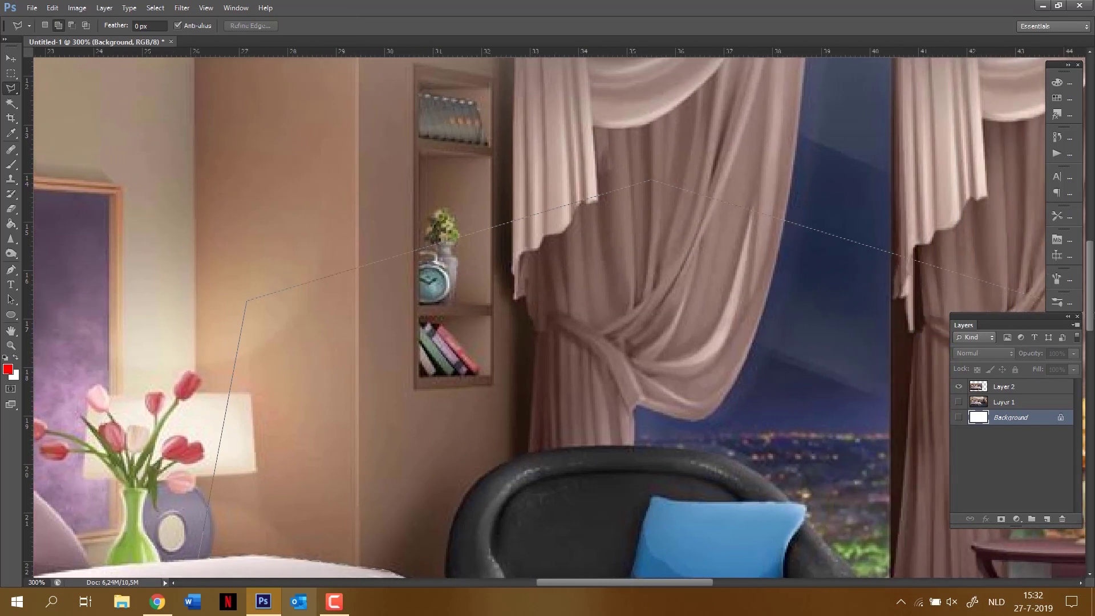
{"action": "left_click", "coordinate": [870, 365]}
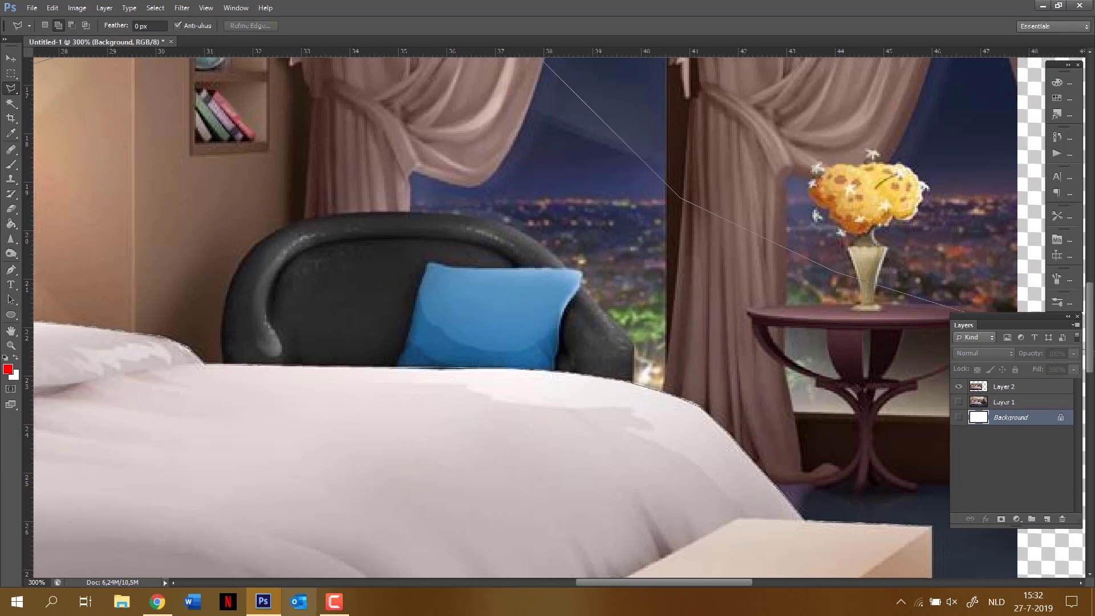
{"action": "left_click", "coordinate": [812, 271]}
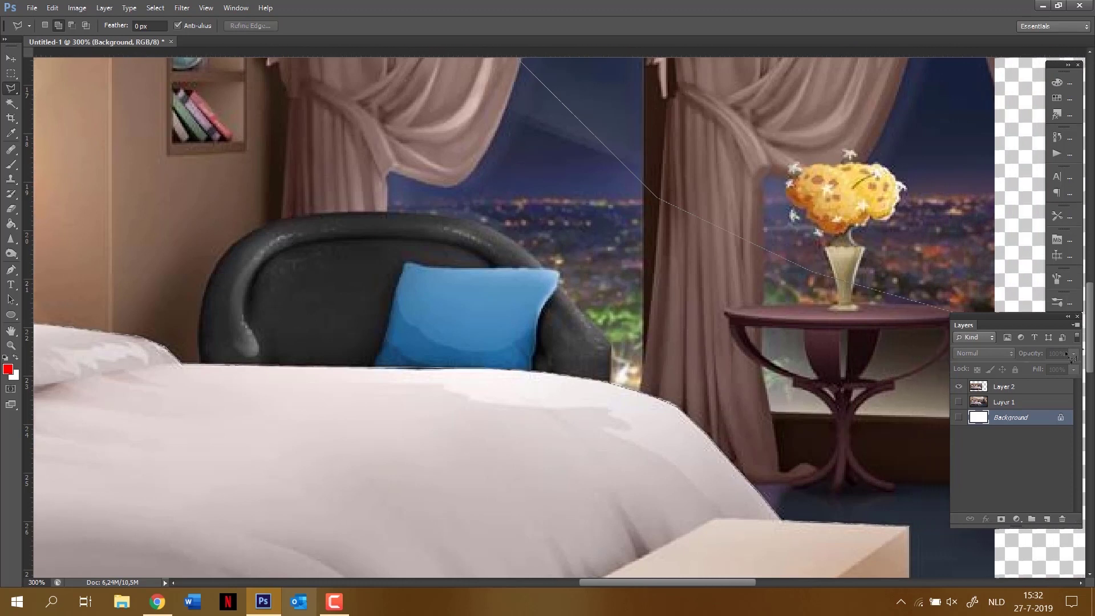
{"action": "double_click", "coordinate": [923, 438]}
Step: Delete the lasso-outlined area from Layer 2 and deselect
{"action": "left_click", "coordinate": [1029, 388]}
{"action": "key", "text": "m"}
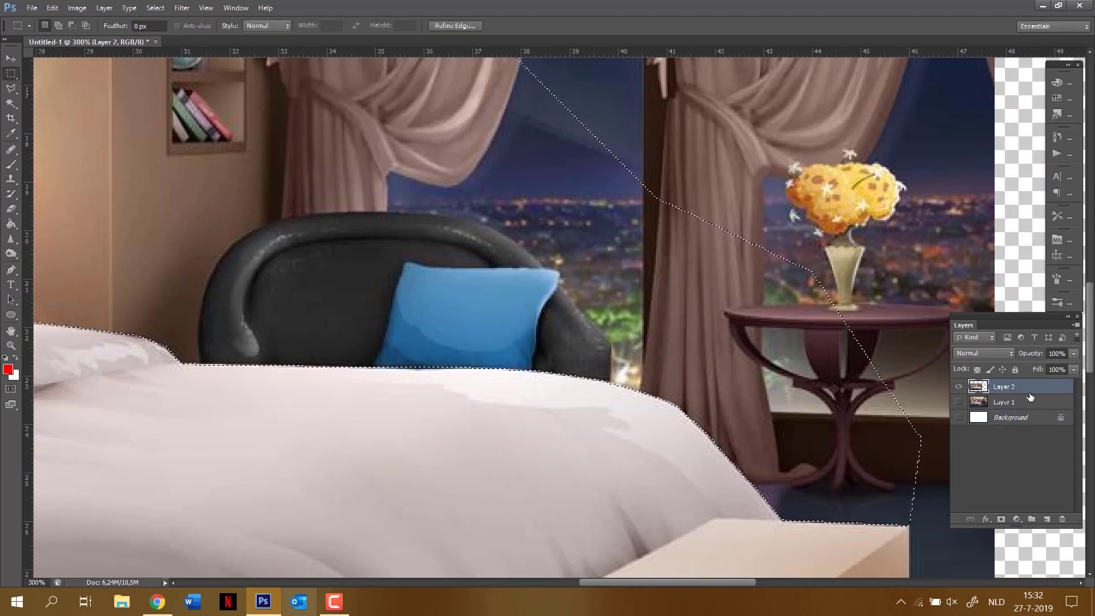
{"action": "key", "text": "Delete"}
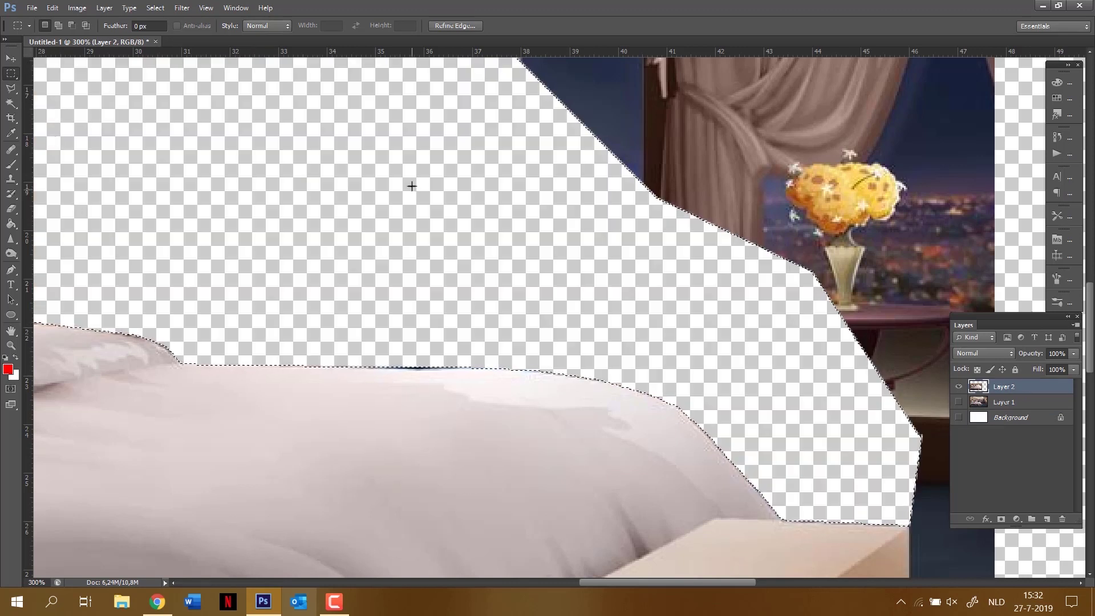
{"action": "key", "text": "ctrl+d"}
Step: Marquee-select the curtains and window right of the cutout and delete them
{"action": "left_click_drag", "start_coordinate": [755, 581], "coordinate": [814, 581]}
{"action": "left_click_drag", "start_coordinate": [704, 468], "coordinate": [694, 285]}
{"action": "left_click_drag", "start_coordinate": [547, 541], "coordinate": [724, 134]}
{"action": "left_click", "coordinate": [103, 254]}
{"action": "left_click", "coordinate": [11, 345]}
{"action": "left_click", "coordinate": [436, 276], "text": "alt"}
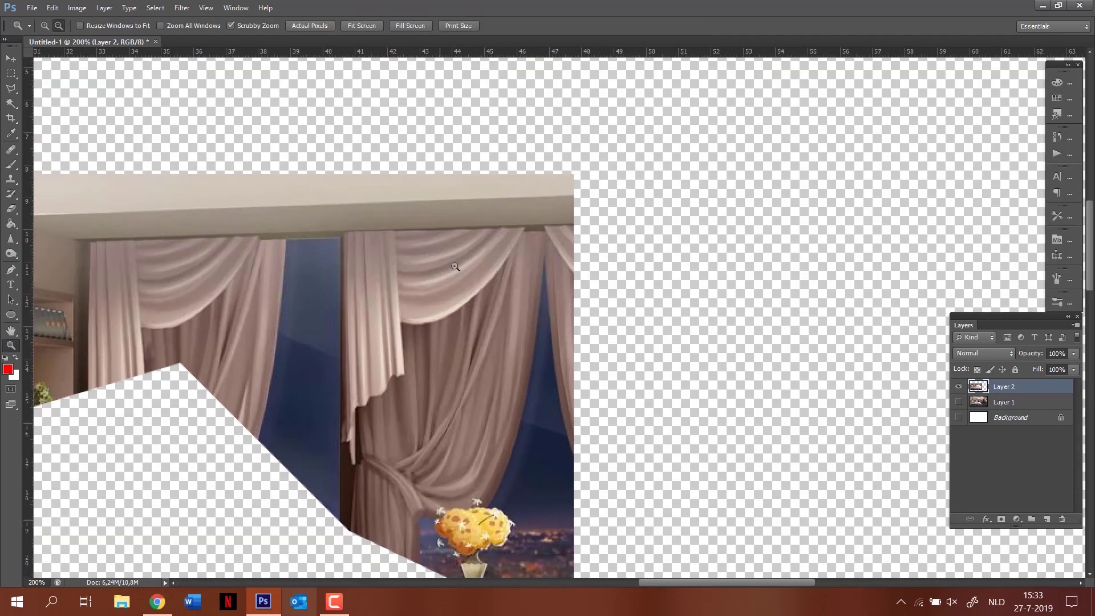
{"action": "left_click", "coordinate": [450, 279], "text": "alt"}
{"action": "left_click", "coordinate": [449, 280], "text": "alt"}
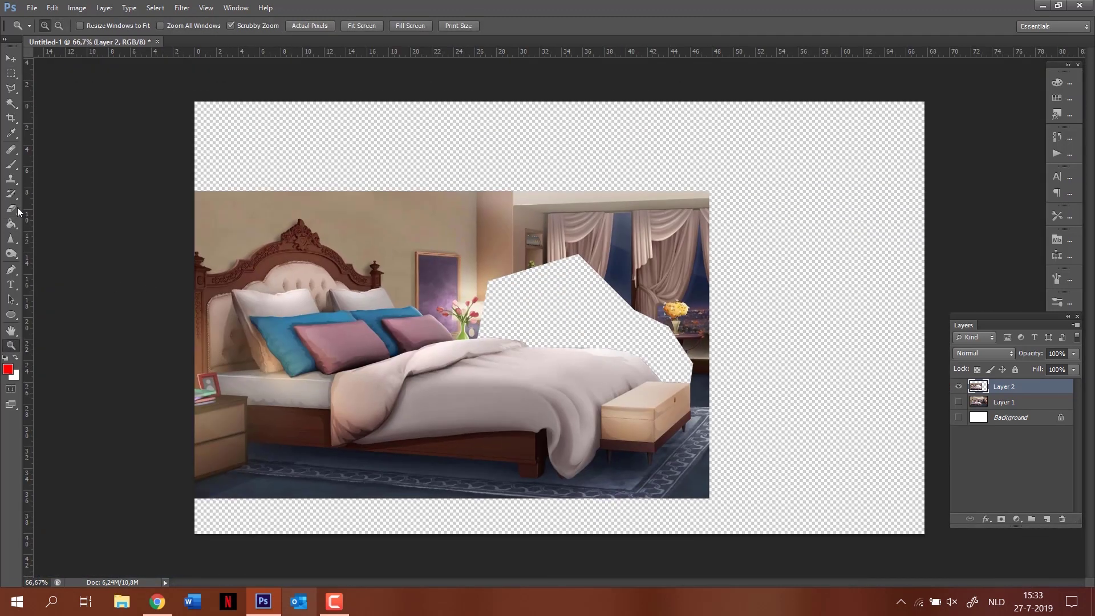
{"action": "left_click", "coordinate": [12, 75]}
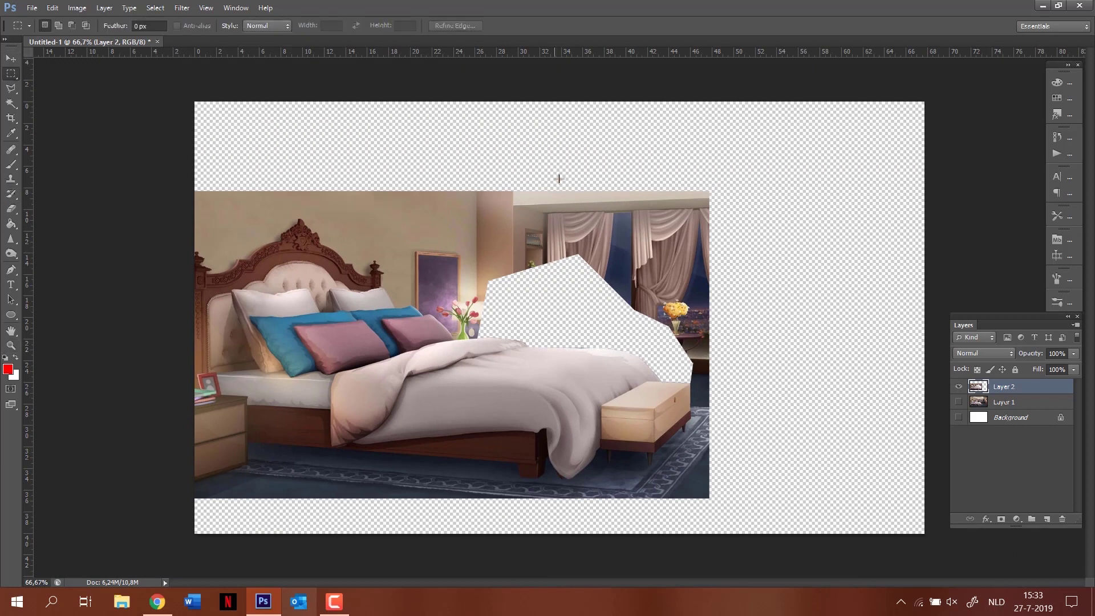
{"action": "left_click_drag", "start_coordinate": [559, 179], "coordinate": [804, 330]}
{"action": "key", "text": "Delete"}
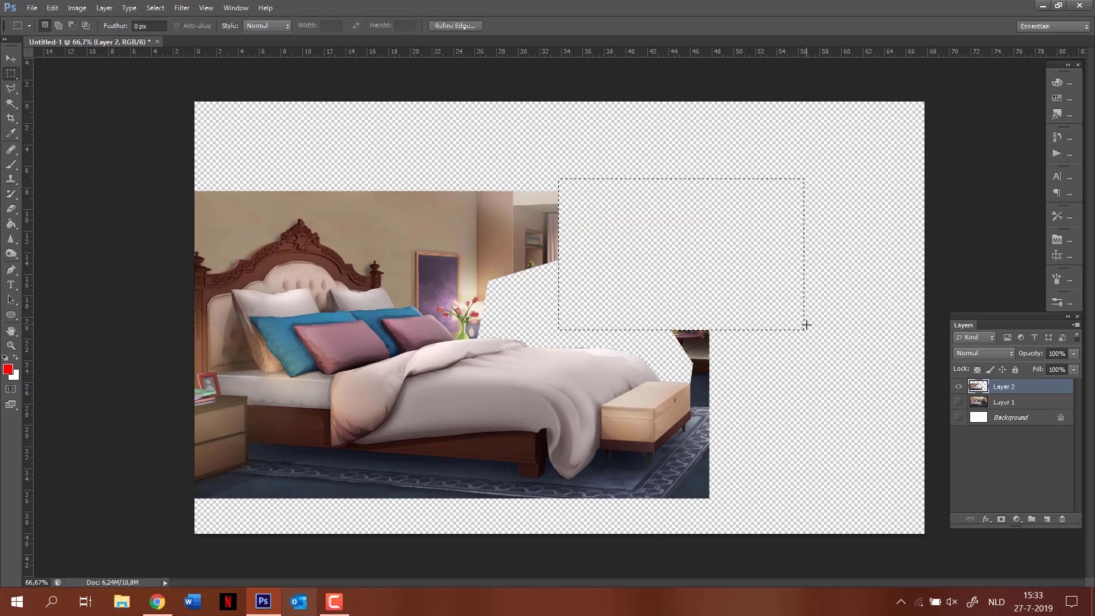
Step: Select the leftover strip at the bed's right and zoom in on the bed's top edge
{"action": "left_click_drag", "start_coordinate": [670, 321], "coordinate": [735, 379]}
{"action": "key", "text": "z"}
{"action": "left_click", "coordinate": [573, 366]}
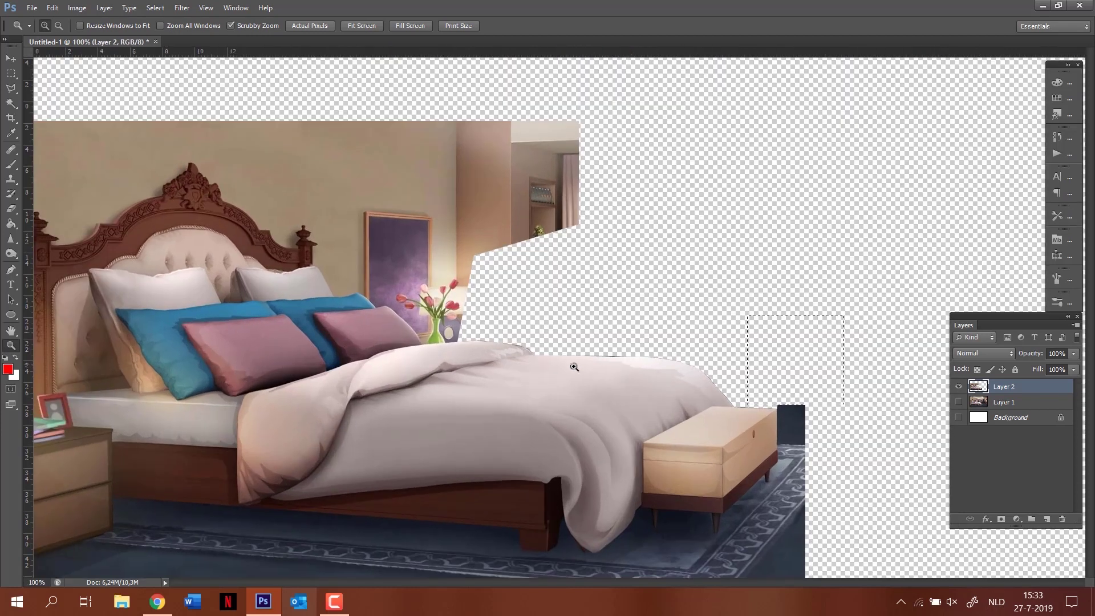
{"action": "left_click", "coordinate": [573, 366]}
{"action": "left_click", "coordinate": [609, 357]}
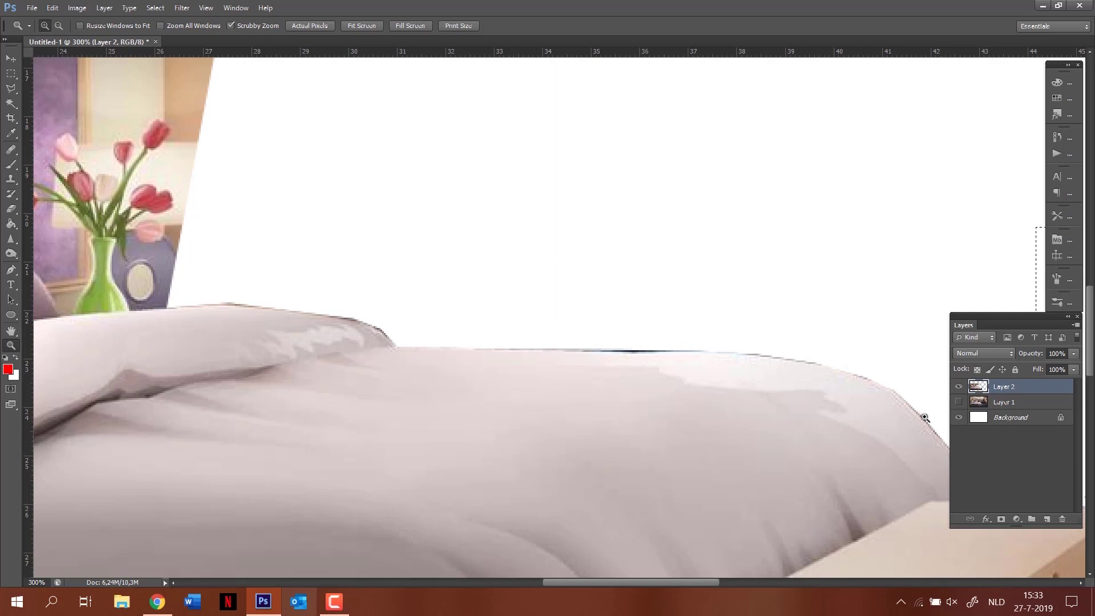
{"action": "left_click_drag", "start_coordinate": [675, 582], "coordinate": [692, 582]}
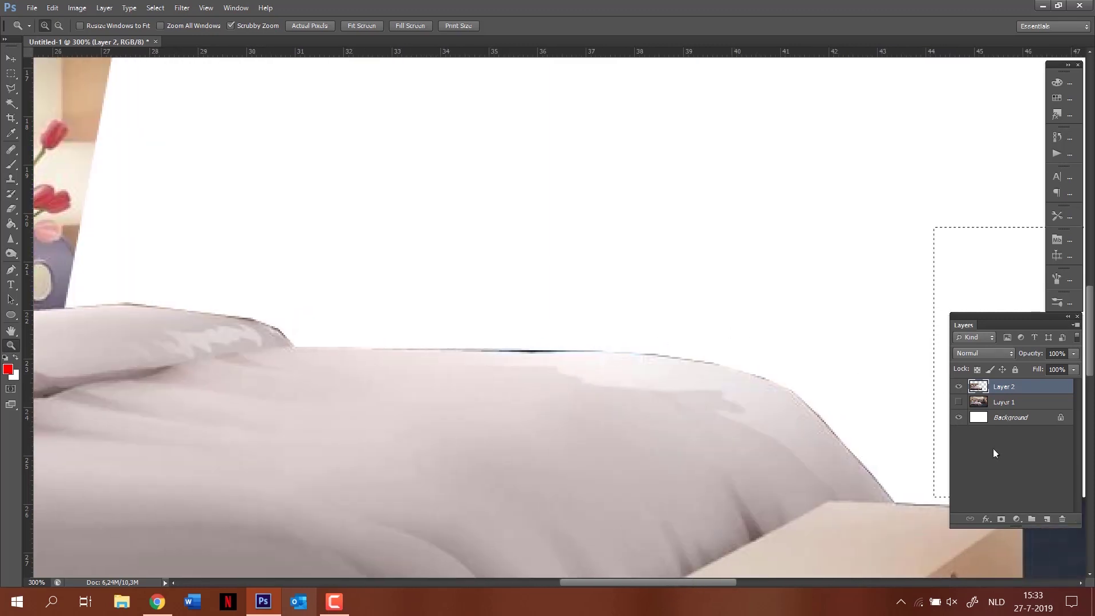
Step: Paint-bucket the Background layer, then set white as foreground and refill the red layer white
{"action": "left_click", "coordinate": [1009, 418]}
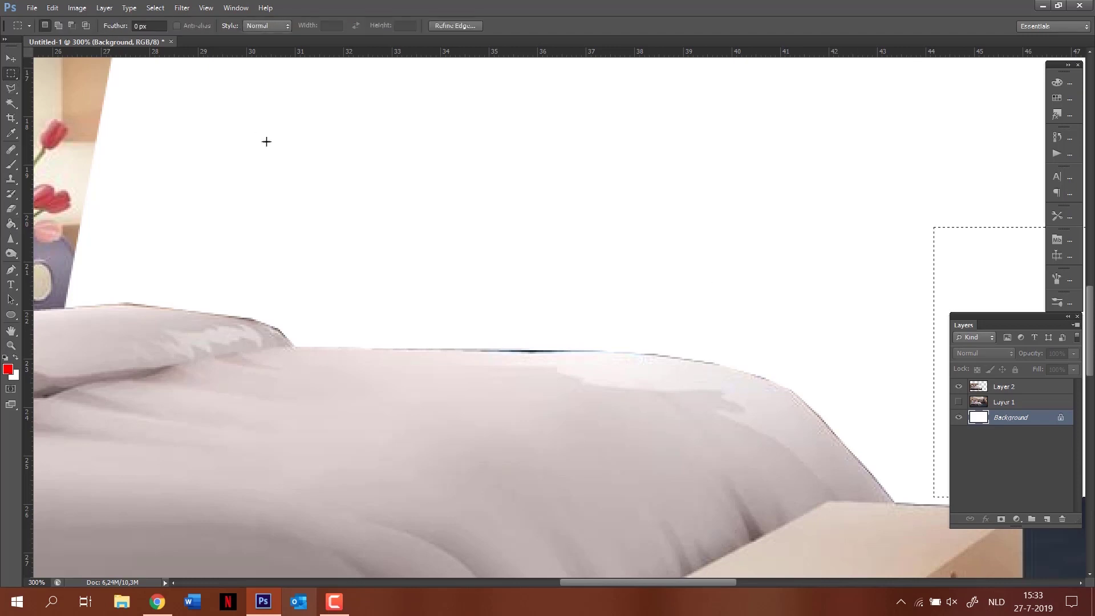
{"action": "left_click", "coordinate": [212, 160]}
{"action": "key", "text": "g"}
{"action": "left_click", "coordinate": [565, 228]}
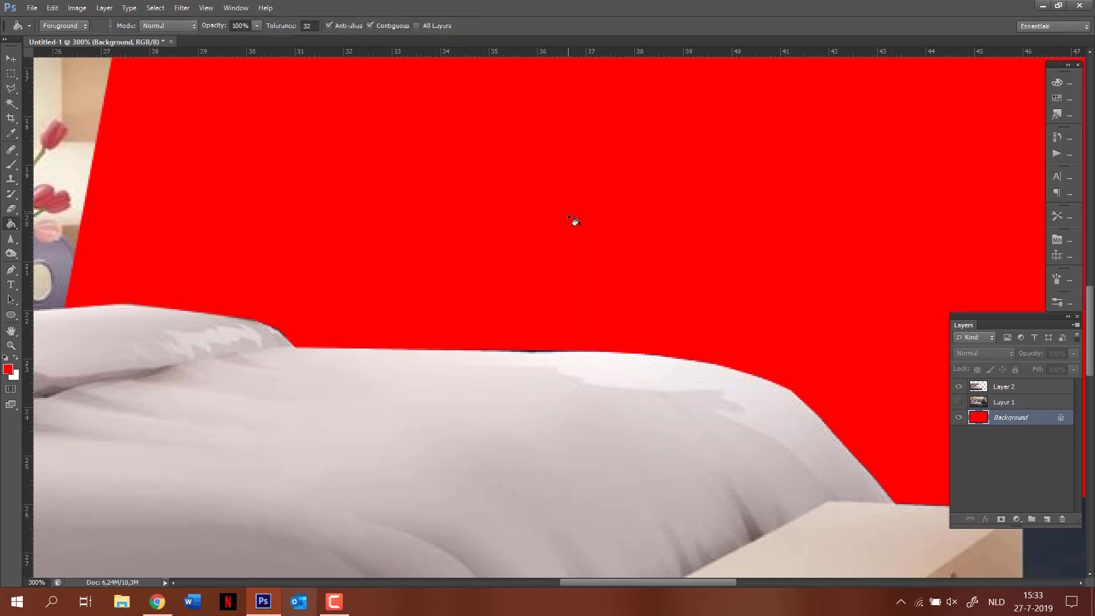
{"action": "left_click", "coordinate": [10, 369]}
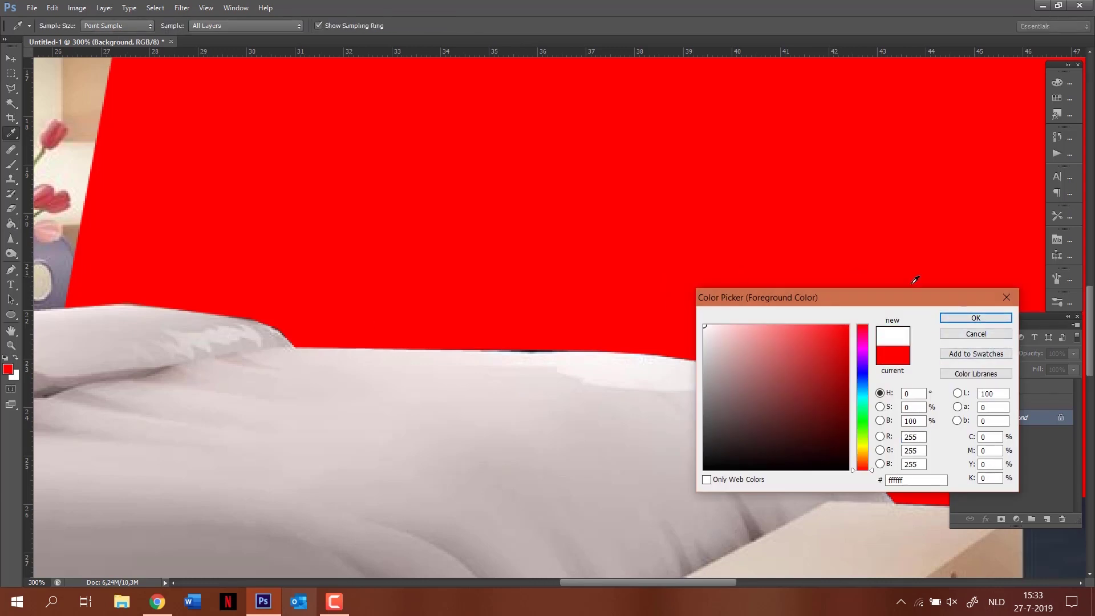
{"action": "left_click", "coordinate": [976, 318]}
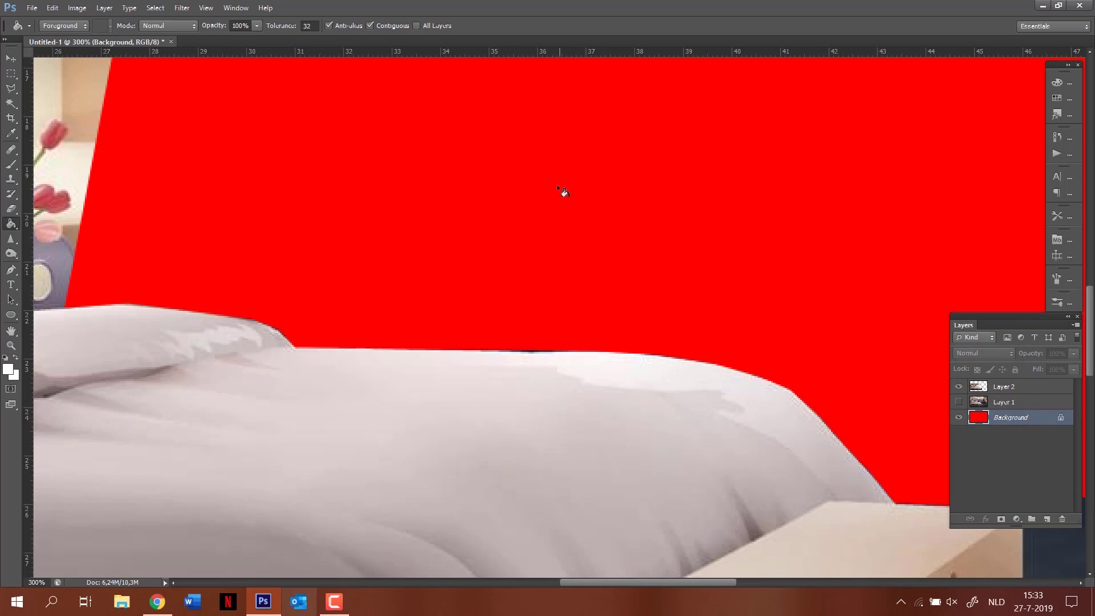
{"action": "left_click", "coordinate": [553, 204]}
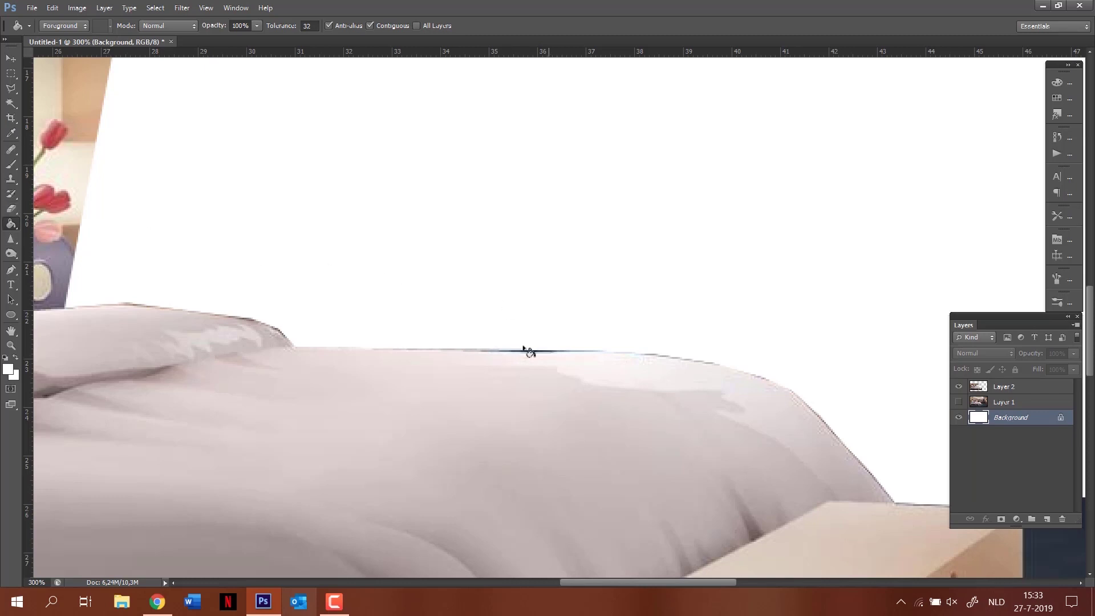
Step: Shrink the Eraser brush and clean up the duvet edge on Layer 2
{"action": "left_click", "coordinate": [11, 207]}
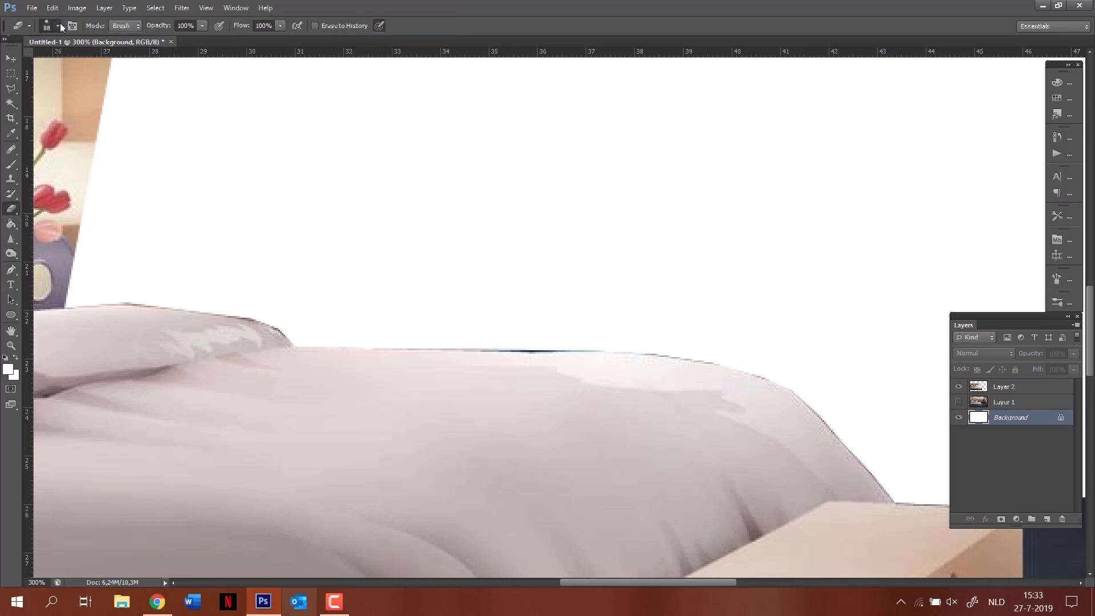
{"action": "left_click", "coordinate": [57, 26]}
{"action": "left_click", "coordinate": [25, 61]}
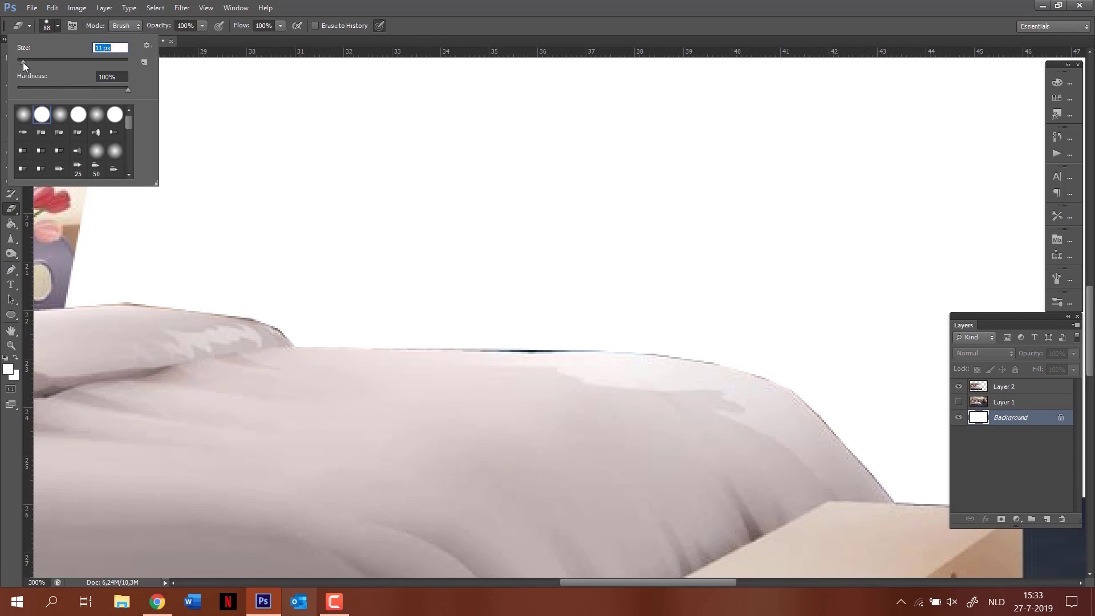
{"action": "left_click", "coordinate": [392, 279]}
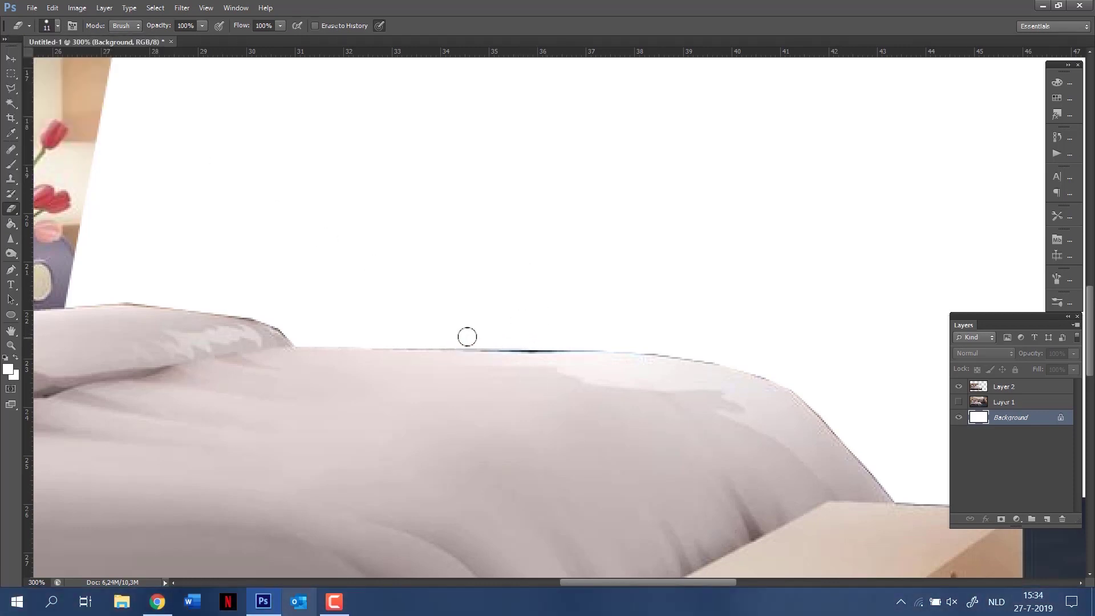
{"action": "key", "text": "alt+bracketright"}
{"action": "left_click_drag", "start_coordinate": [524, 342], "coordinate": [454, 342]}
{"action": "scroll", "coordinate": [833, 438], "scroll_direction": "left", "scroll_amount": 10}
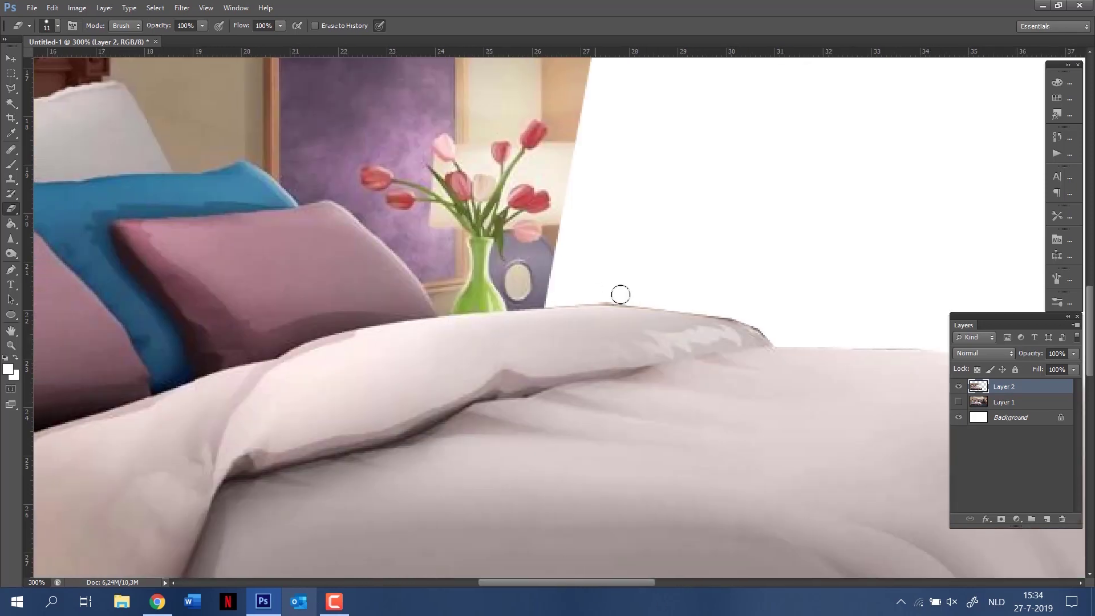
Step: Polygonal-lasso the tulip wall beside the headboard and delete it
{"action": "key", "text": "z"}
{"action": "left_click", "coordinate": [414, 365], "text": "alt"}
{"action": "key", "text": "l"}
{"action": "left_click", "coordinate": [561, 337]}
{"action": "left_click", "coordinate": [588, 331]}
{"action": "left_click", "coordinate": [629, 215]}
{"action": "left_click", "coordinate": [582, 128]}
{"action": "left_click", "coordinate": [414, 168]}
{"action": "left_click", "coordinate": [420, 265]}
{"action": "double_click", "coordinate": [483, 326]}
{"action": "key", "text": "ctrl+plus"}
{"action": "key", "text": "ctrl+plus"}
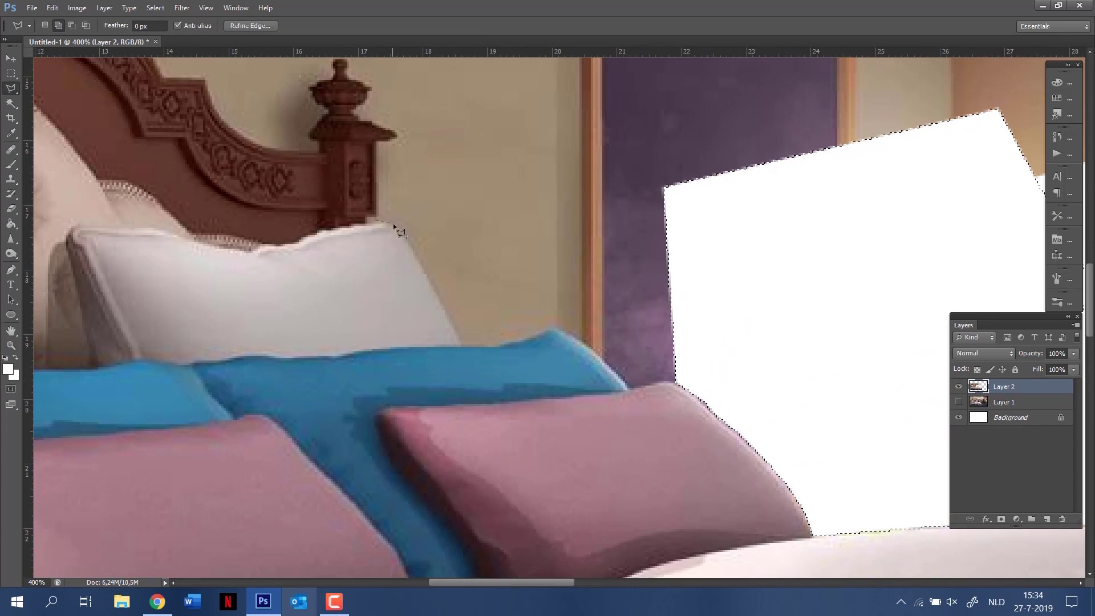
{"action": "left_click", "coordinate": [628, 388]}
{"action": "left_click", "coordinate": [737, 171]}
{"action": "key", "text": "Delete"}
Step: Outline the floor around the bench legs and edge, delete it, and deselect
{"action": "scroll", "coordinate": [587, 518], "scroll_direction": "right", "scroll_amount": 10}
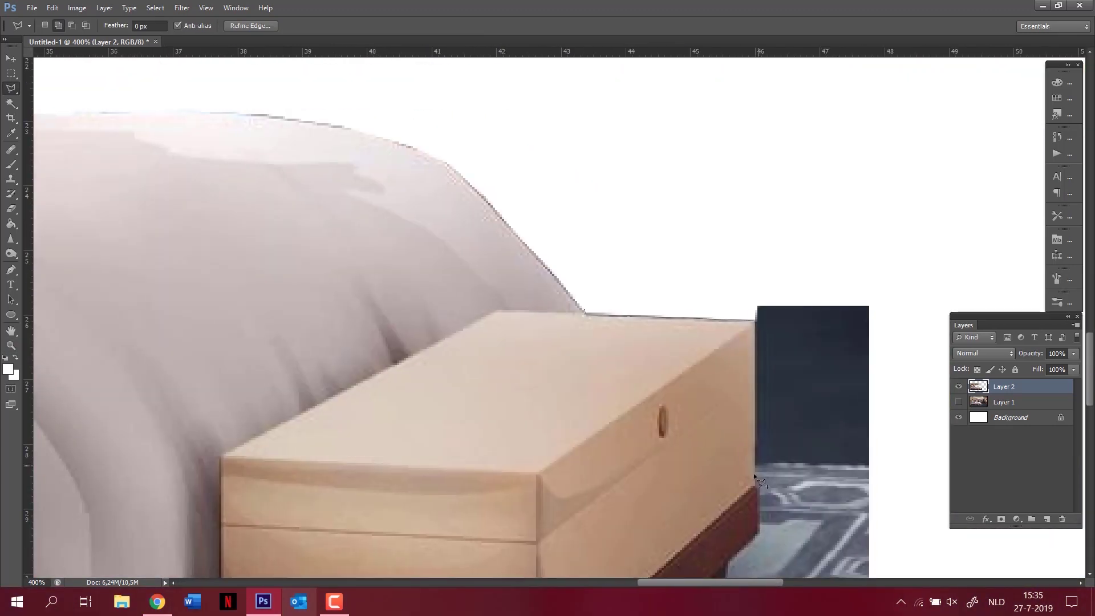
{"action": "scroll", "coordinate": [588, 518], "scroll_direction": "down", "scroll_amount": 1}
{"action": "scroll", "coordinate": [547, 319], "scroll_direction": "down", "scroll_amount": 5}
{"action": "left_click", "coordinate": [727, 436]}
{"action": "left_click", "coordinate": [717, 487]}
{"action": "left_click", "coordinate": [710, 453]}
{"action": "scroll", "coordinate": [547, 320], "scroll_direction": "down", "scroll_amount": 9}
{"action": "left_click", "coordinate": [540, 420]}
{"action": "left_click", "coordinate": [511, 499]}
{"action": "left_click", "coordinate": [496, 419]}
{"action": "left_click", "coordinate": [268, 481]}
{"action": "left_click", "coordinate": [255, 402]}
{"action": "left_click", "coordinate": [217, 395]}
{"action": "scroll", "coordinate": [247, 547], "scroll_direction": "down", "scroll_amount": 4}
{"action": "scroll", "coordinate": [247, 548], "scroll_direction": "up", "scroll_amount": 7}
{"action": "key", "text": "ctrl+1"}
{"action": "key", "text": "Delete"}
{"action": "key", "text": "ctrl+d"}
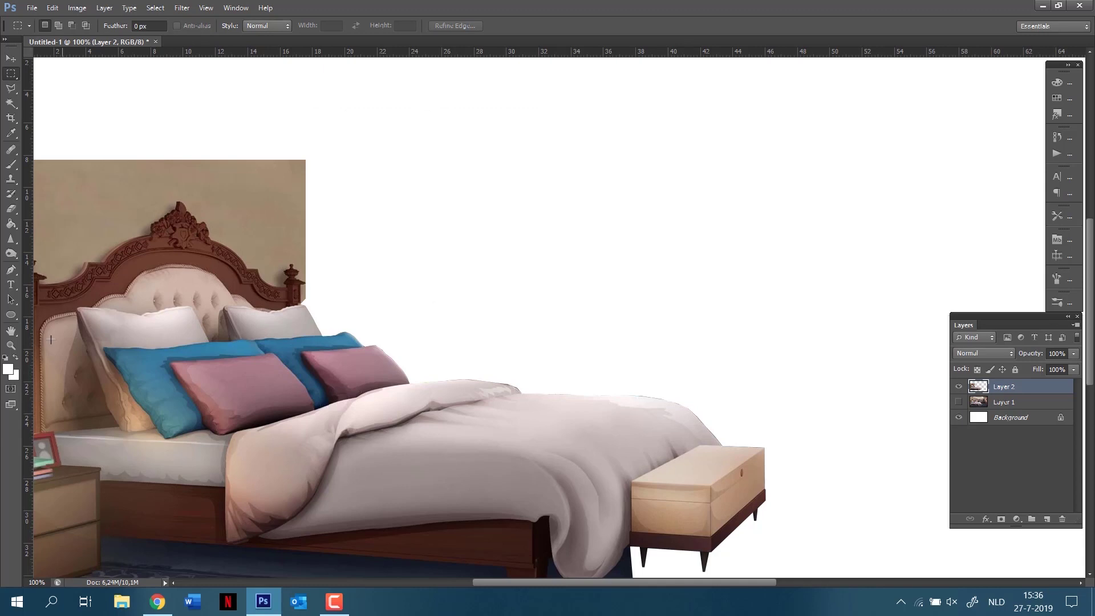
Step: Zoom out to fit the canvas and briefly show Layer 1 to compare the cutout
{"action": "left_click", "coordinate": [10, 345]}
{"action": "left_click", "coordinate": [609, 279], "text": "alt"}
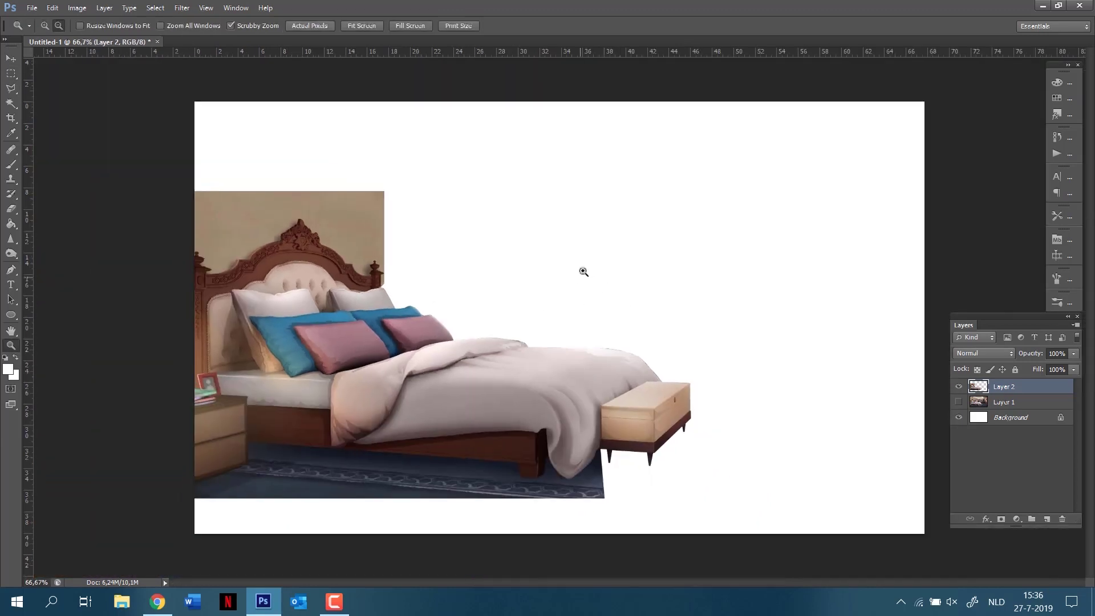
{"action": "left_click", "coordinate": [959, 401]}
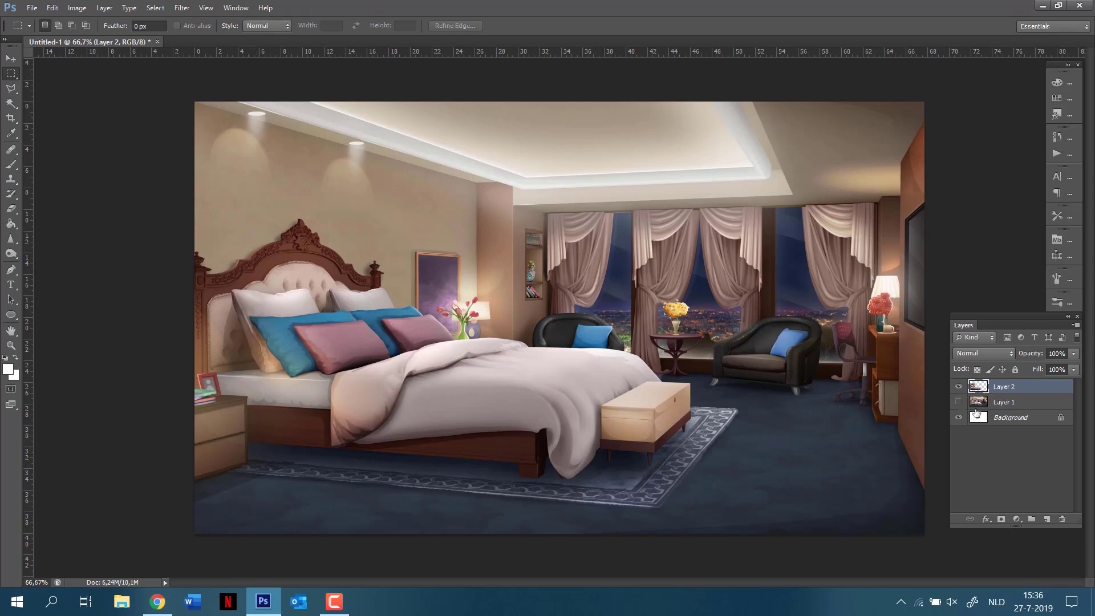
{"action": "left_click", "coordinate": [958, 402]}
Step: Delete the rug strip below the bed and the wall patch above the headboard
{"action": "left_click_drag", "start_coordinate": [184, 511], "coordinate": [615, 482]}
{"action": "key", "text": "Delete"}
{"action": "key", "text": "ctrl+d"}
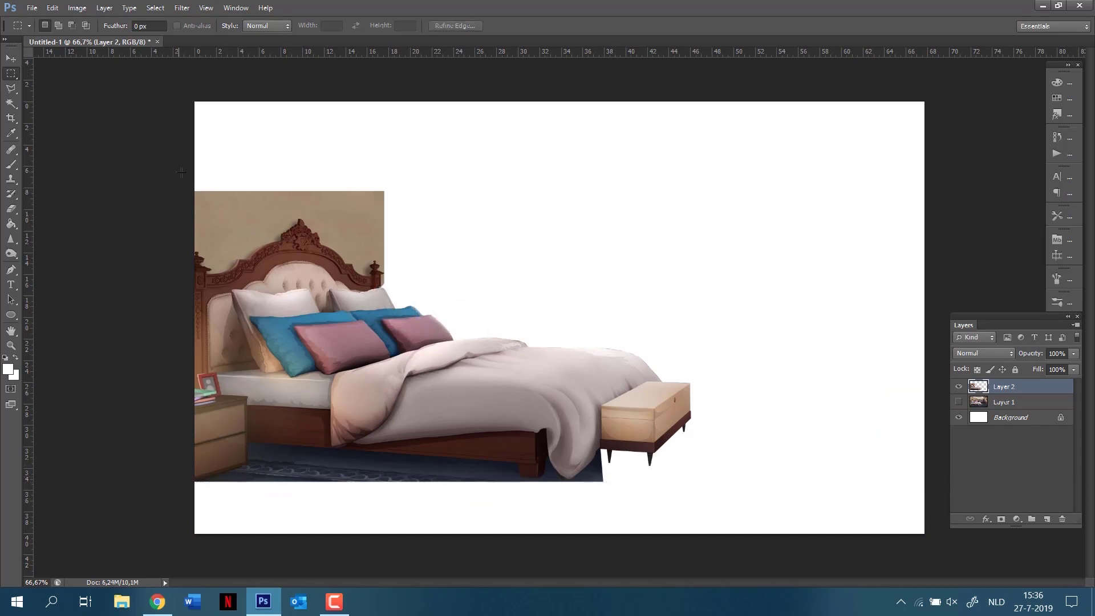
{"action": "left_click_drag", "start_coordinate": [189, 174], "coordinate": [421, 280]}
{"action": "key", "text": "Delete"}
{"action": "key", "text": "ctrl+d"}
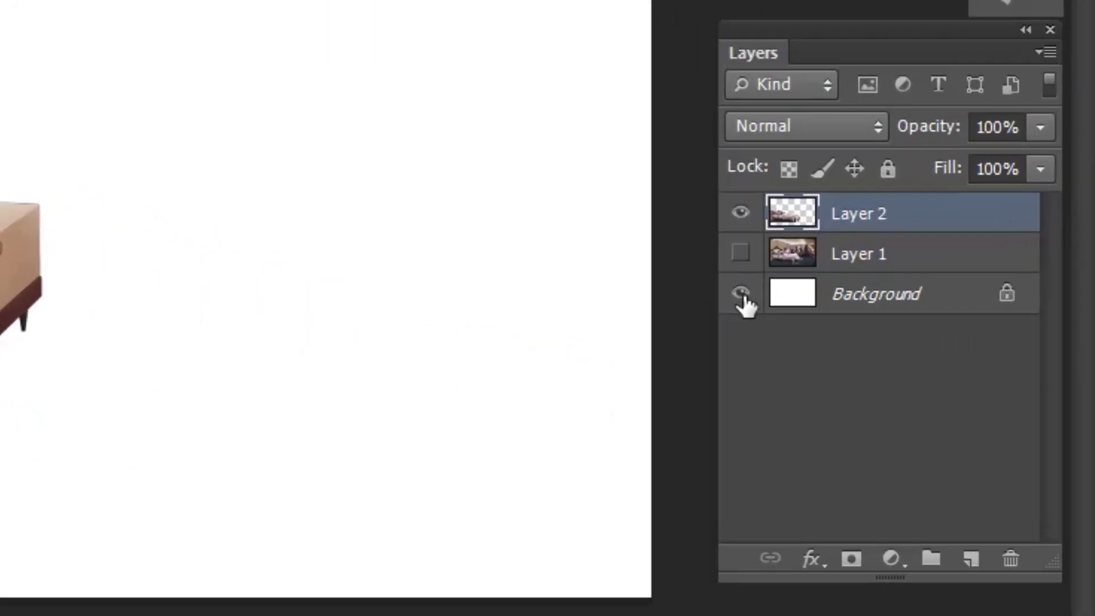
Step: Hide the Background layer, zoom in to check the duvet and bench edges, then zoom out
{"action": "left_click", "coordinate": [959, 419]}
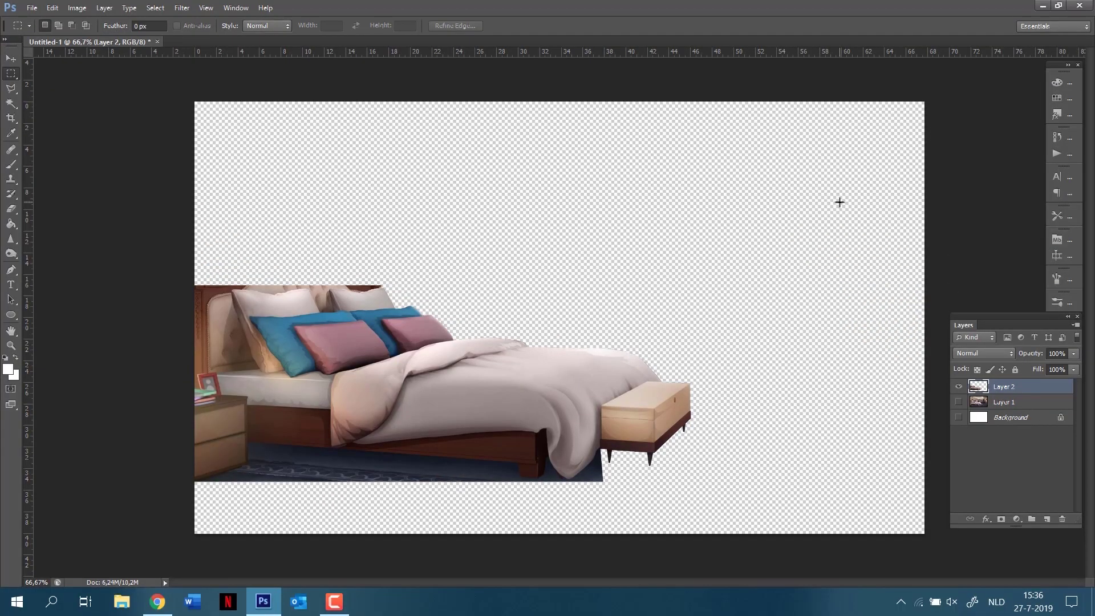
{"action": "left_click", "coordinate": [11, 345]}
{"action": "left_click", "coordinate": [576, 358]}
{"action": "left_click", "coordinate": [606, 379]}
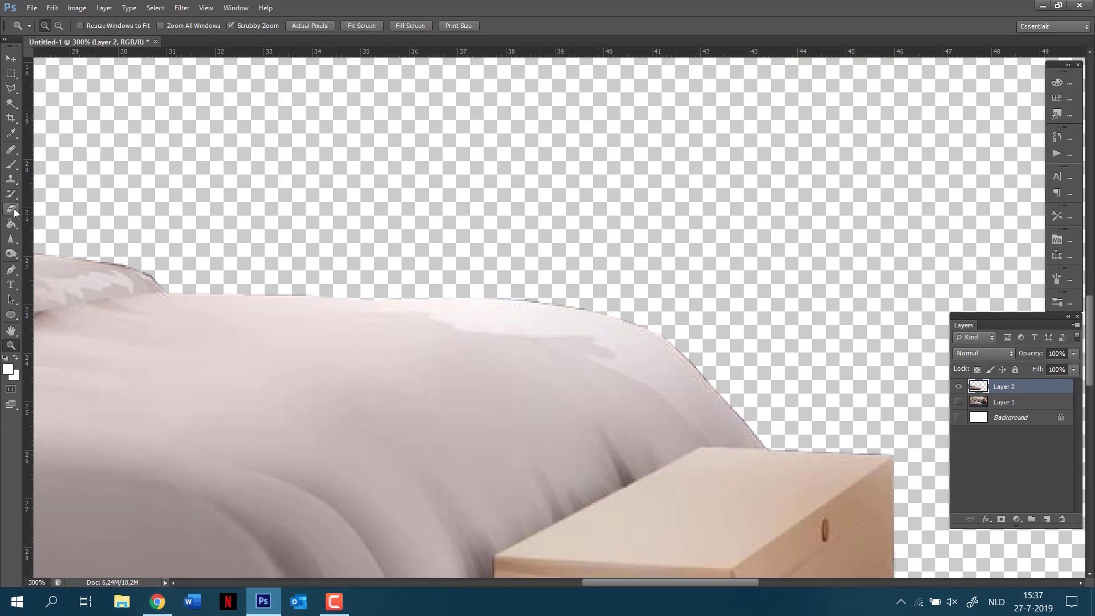
{"action": "left_click", "coordinate": [11, 210]}
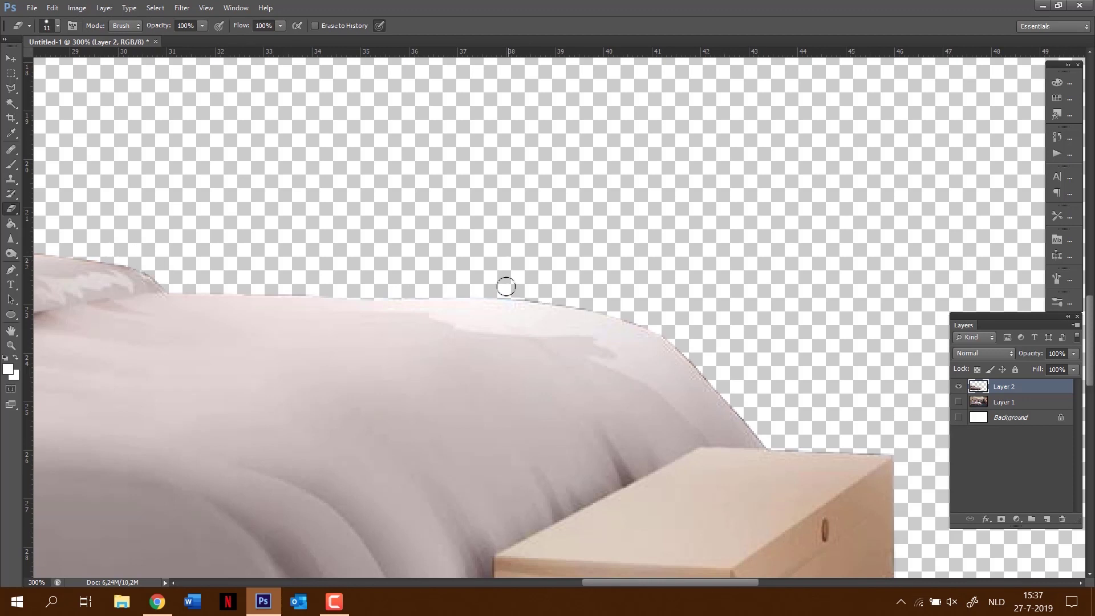
{"action": "scroll", "coordinate": [359, 247], "scroll_direction": "left", "scroll_amount": 5}
{"action": "key", "text": "z"}
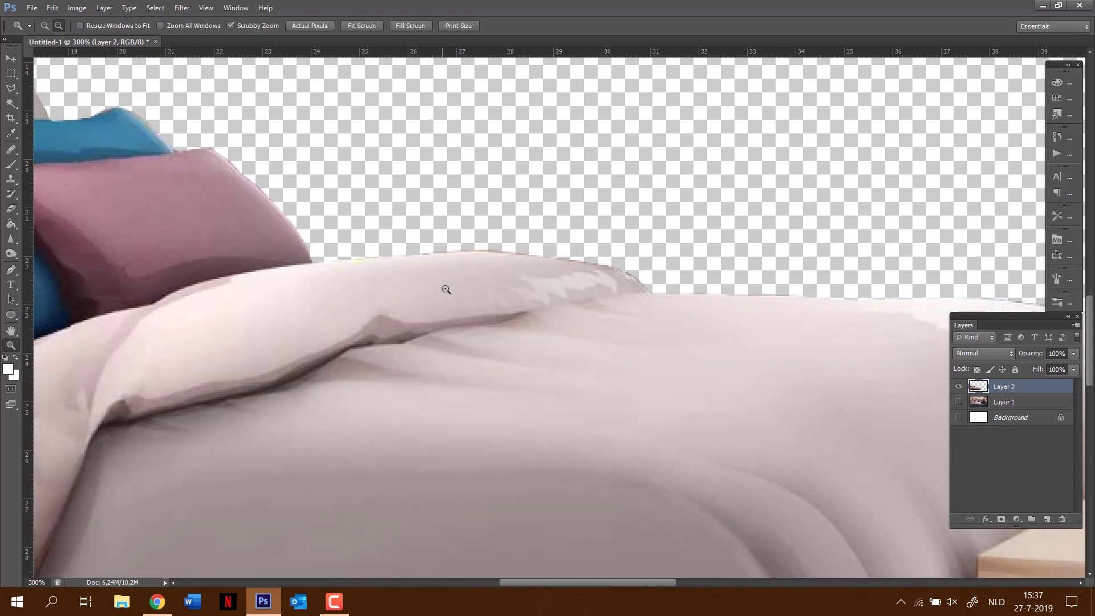
{"action": "left_click", "coordinate": [449, 288], "text": "alt"}
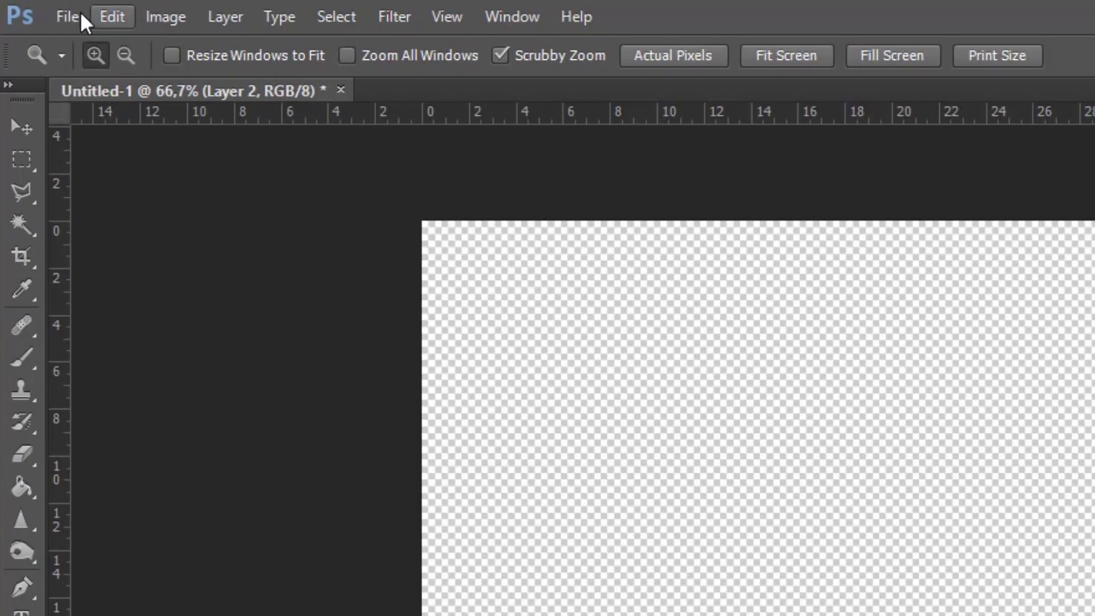
Step: Save As a PNG named BED.png in the Social Media folder, accepting the PNG options
{"action": "left_click", "coordinate": [32, 8]}
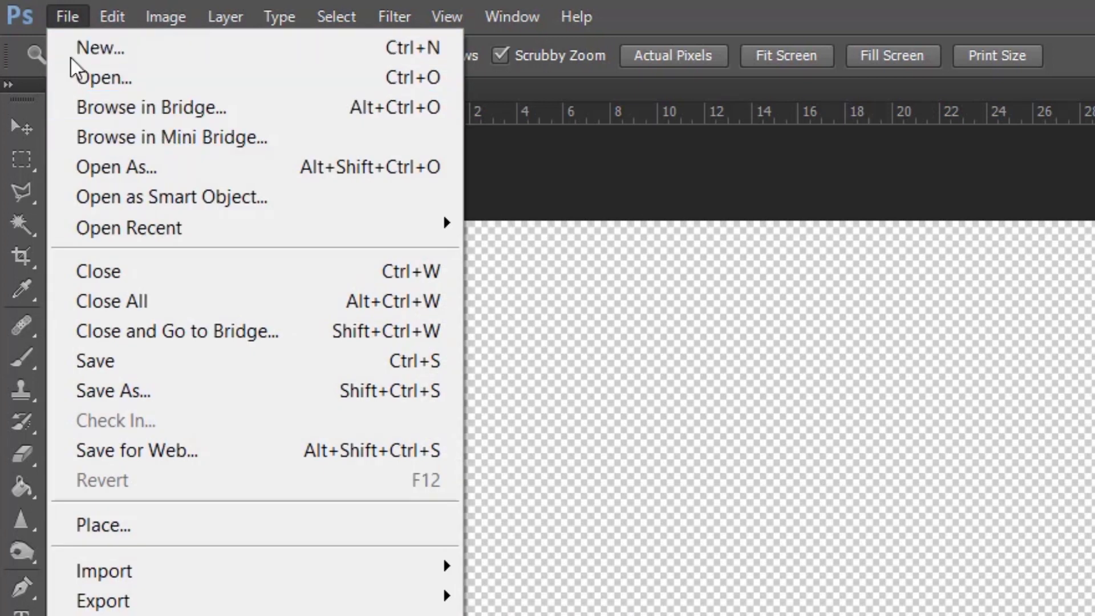
{"action": "left_click", "coordinate": [170, 389]}
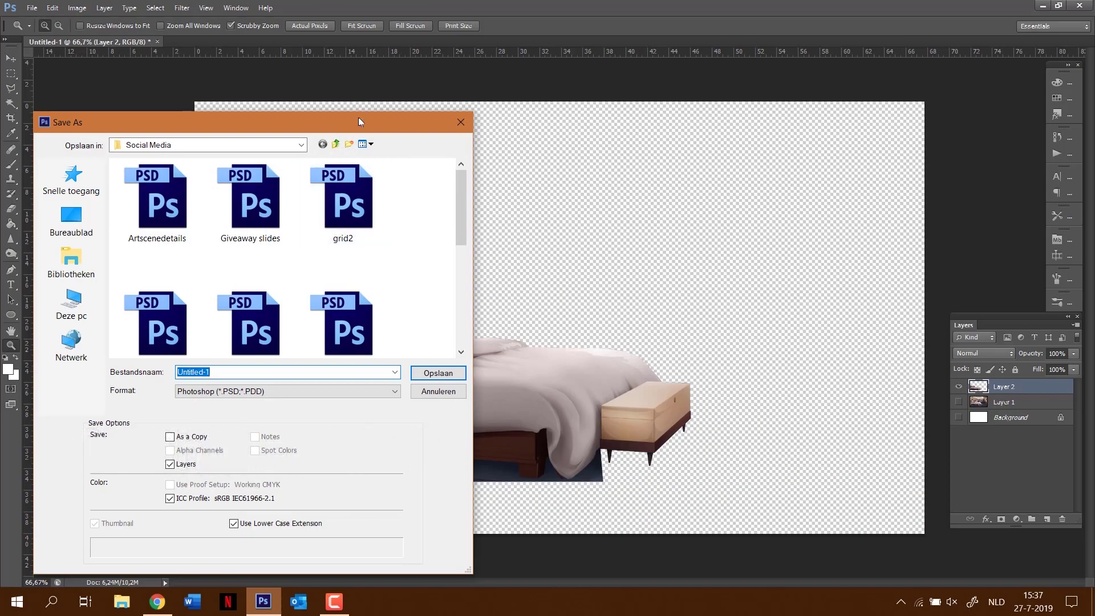
{"action": "left_click_drag", "start_coordinate": [358, 121], "coordinate": [508, 84]}
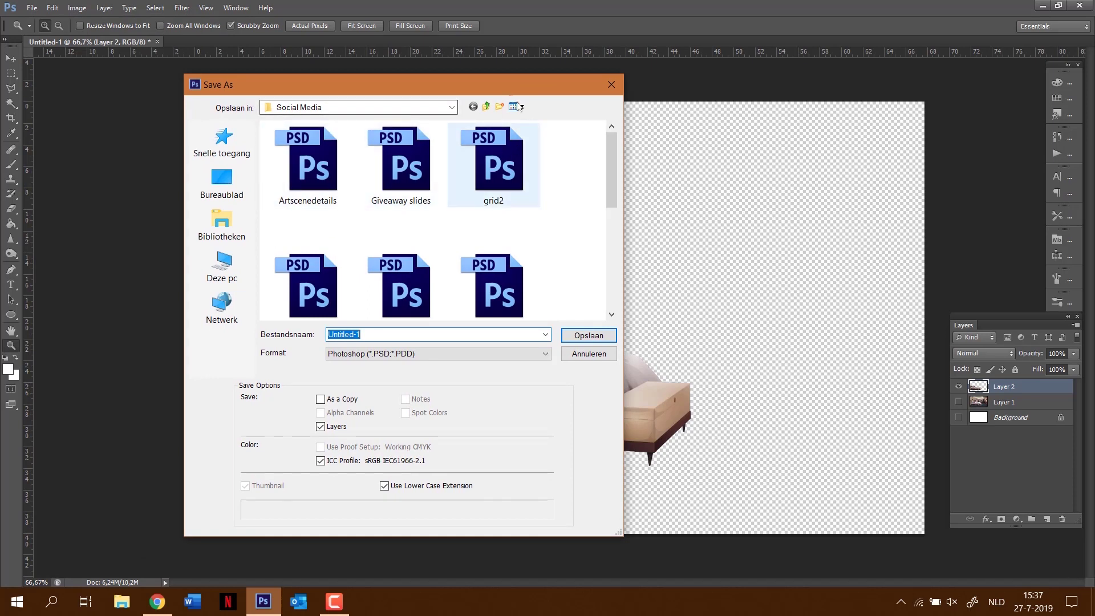
{"action": "left_click", "coordinate": [369, 353]}
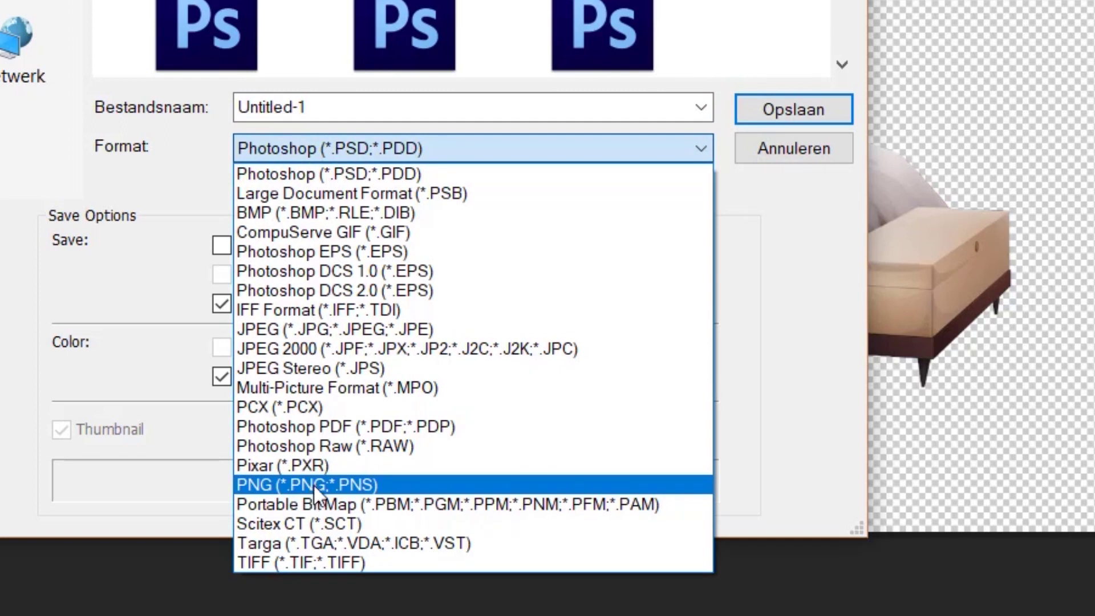
{"action": "left_click", "coordinate": [319, 486]}
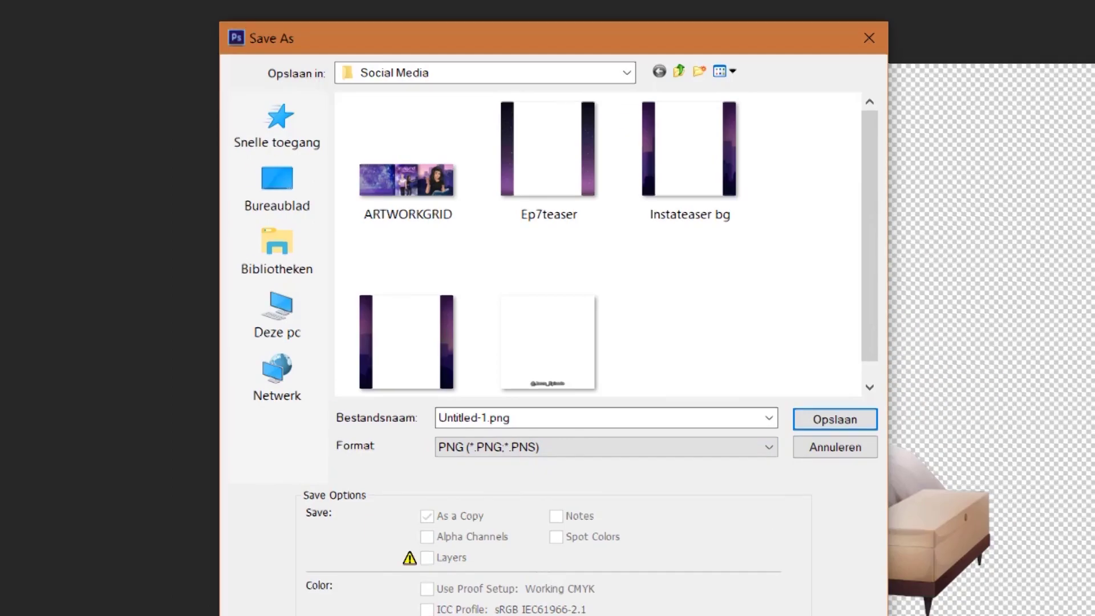
{"action": "double_click", "coordinate": [472, 417]}
{"action": "key", "text": "BackSpace"}
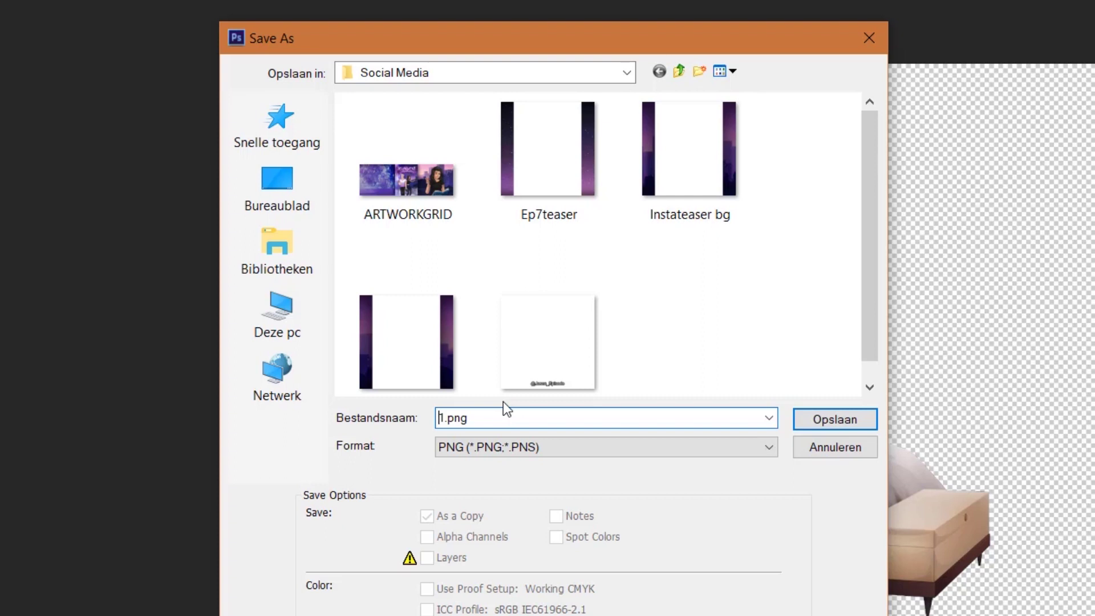
{"action": "type", "text": "BED"}
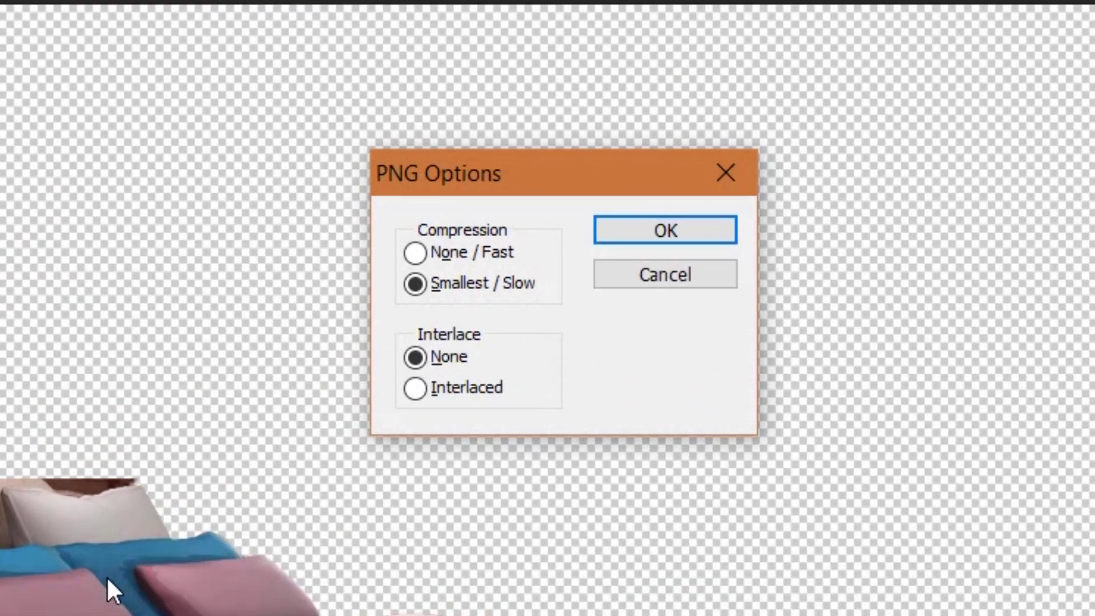
{"action": "key", "text": "Return"}
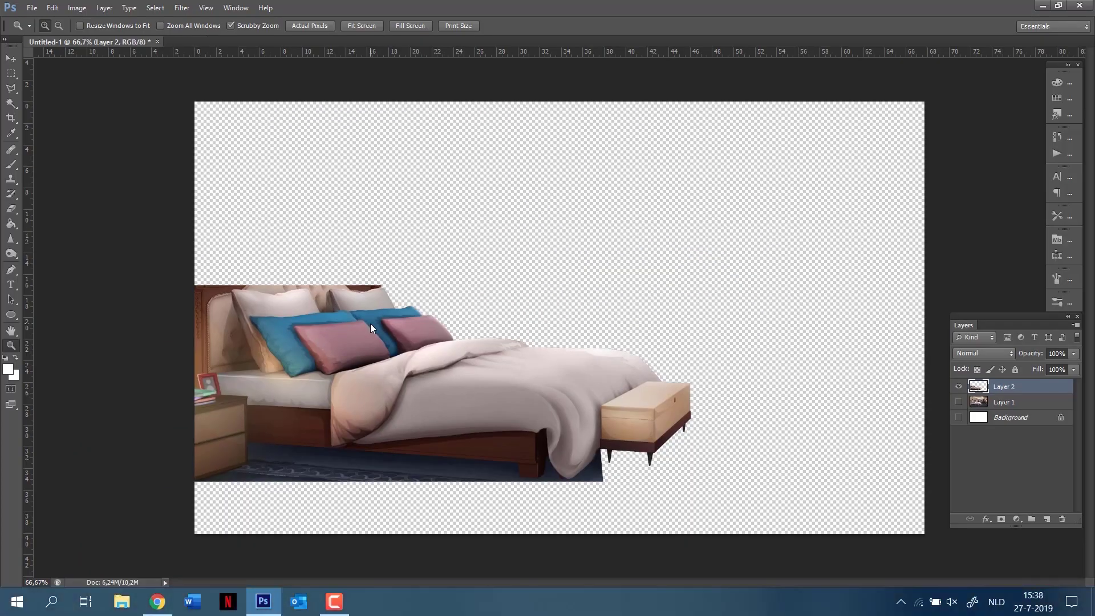
{"action": "left_click", "coordinate": [10, 73]}
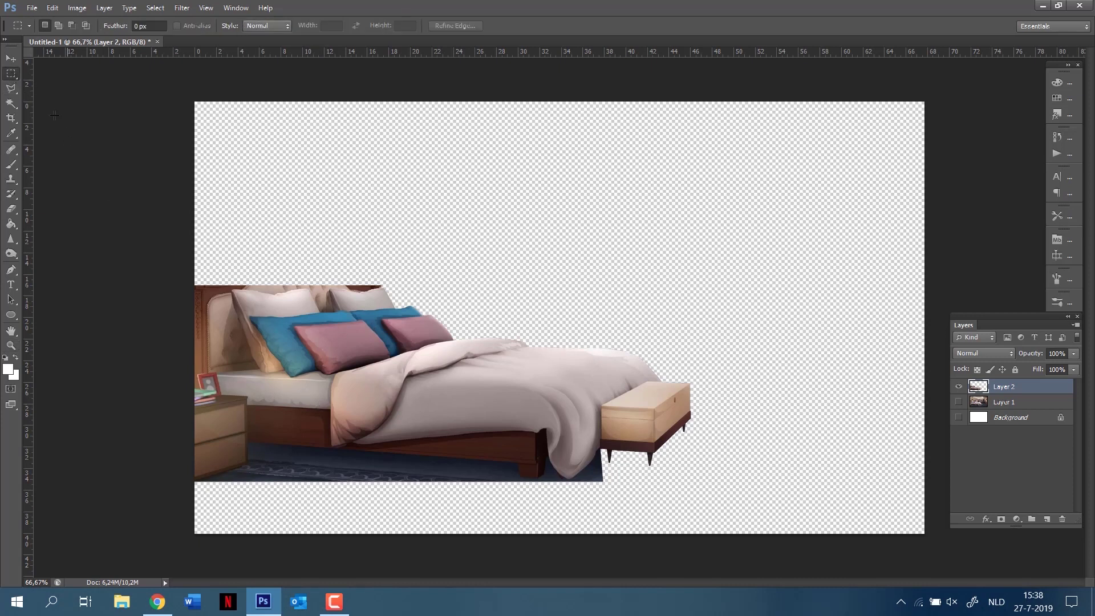